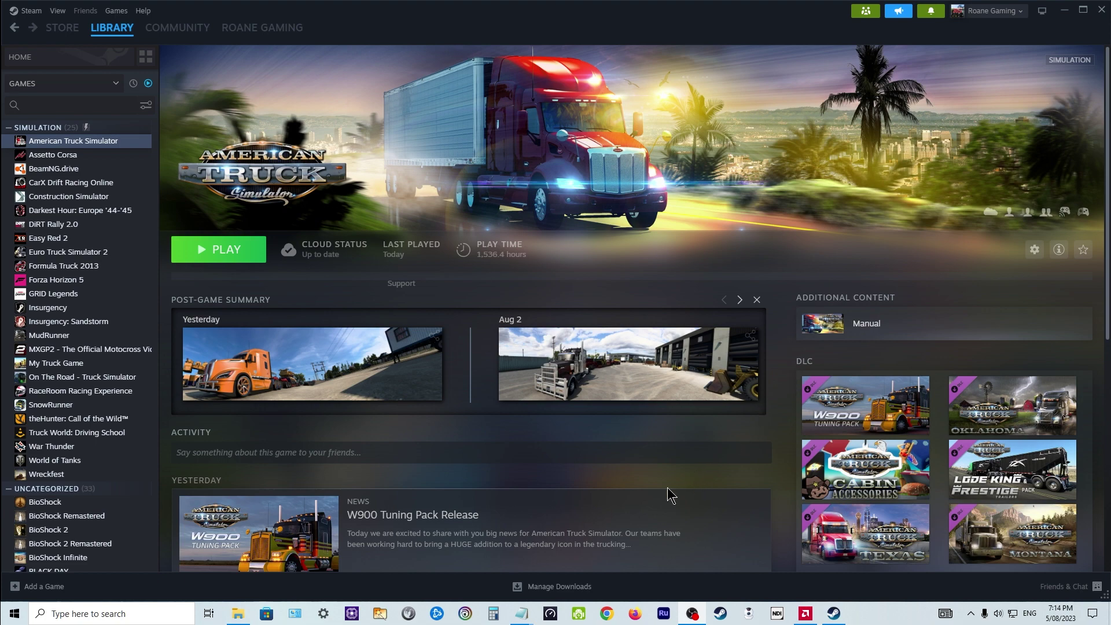
- Open File Explorer and browse to Documents > American Truck Simulator to reach config.cfg
{"action": "left_click", "coordinate": [238, 615]}
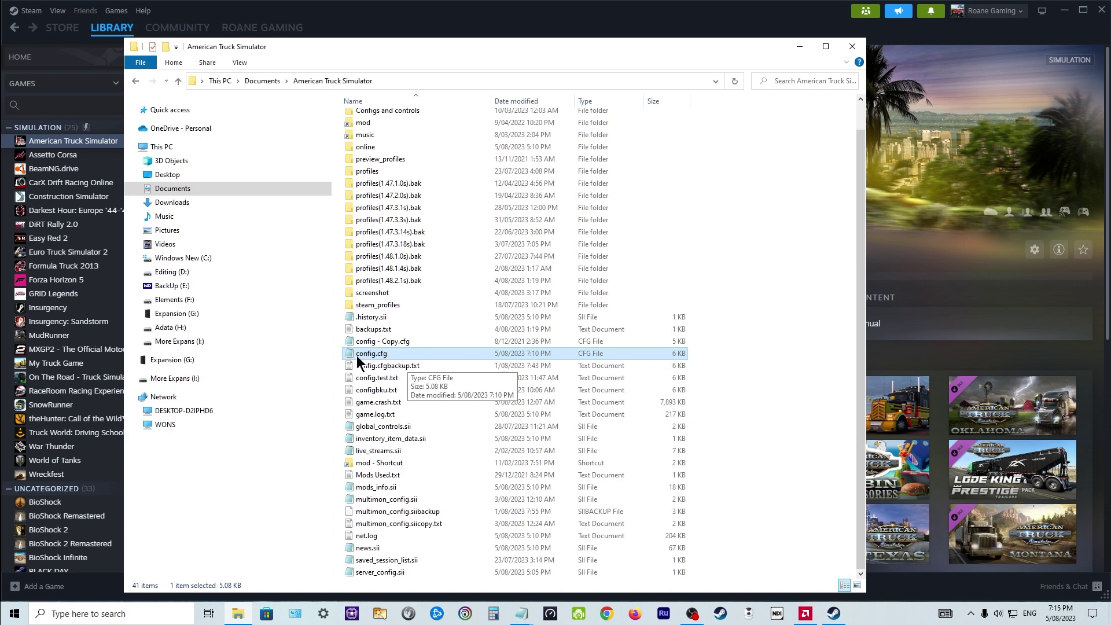
- Open config.cfg in Notepad and search for multimon_mode to confirm r_multimon_mode is 4
{"action": "right_click", "coordinate": [387, 354]}
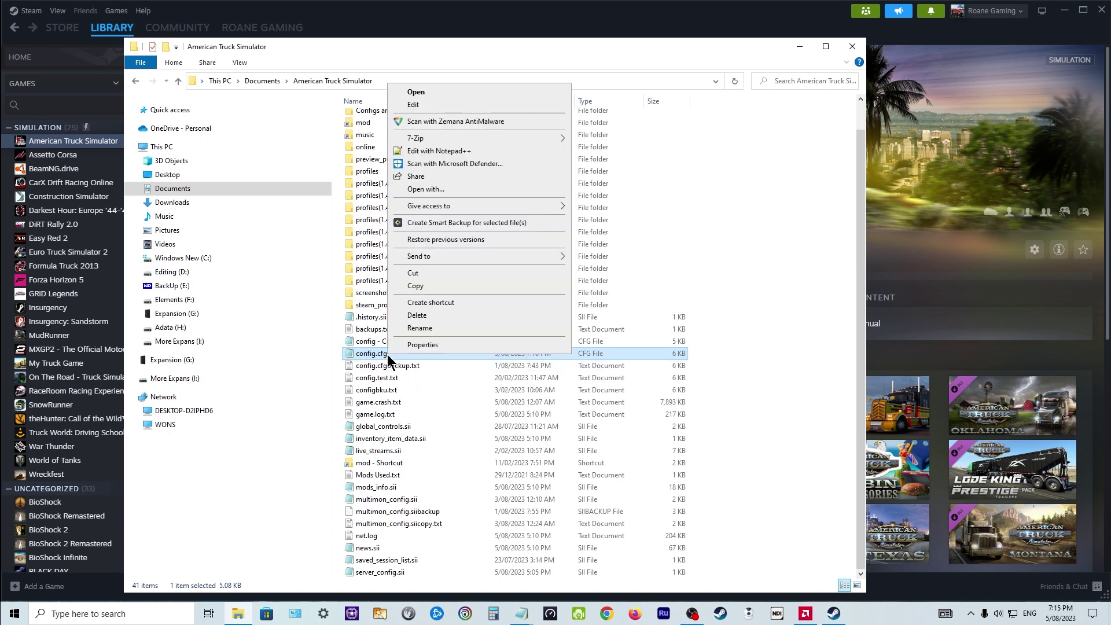
{"action": "left_click", "coordinate": [413, 105]}
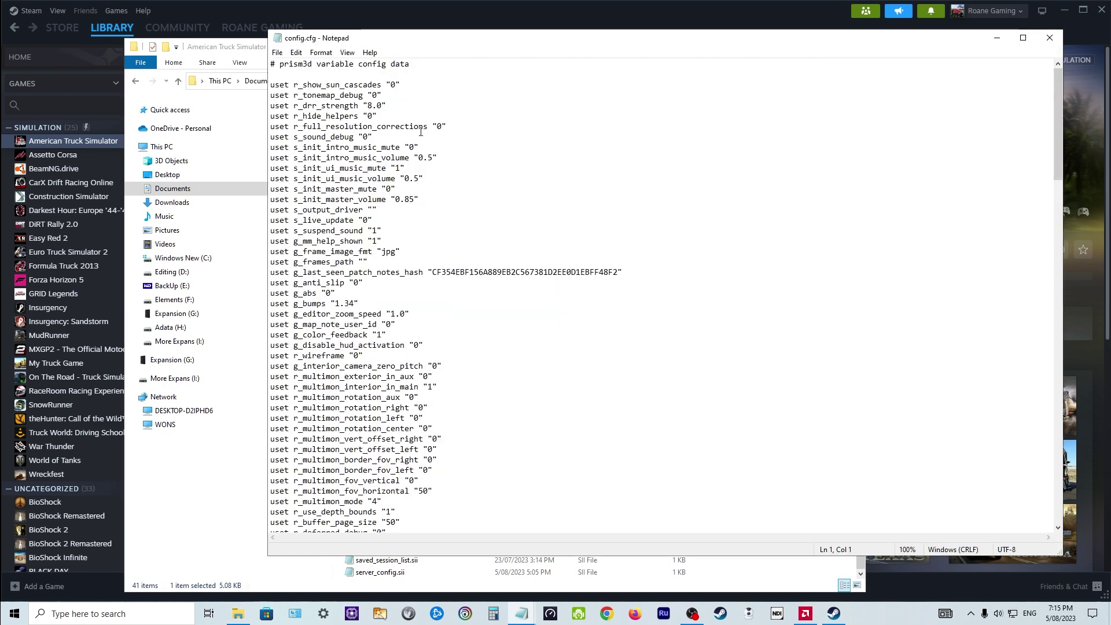
{"action": "left_click", "coordinate": [295, 52]}
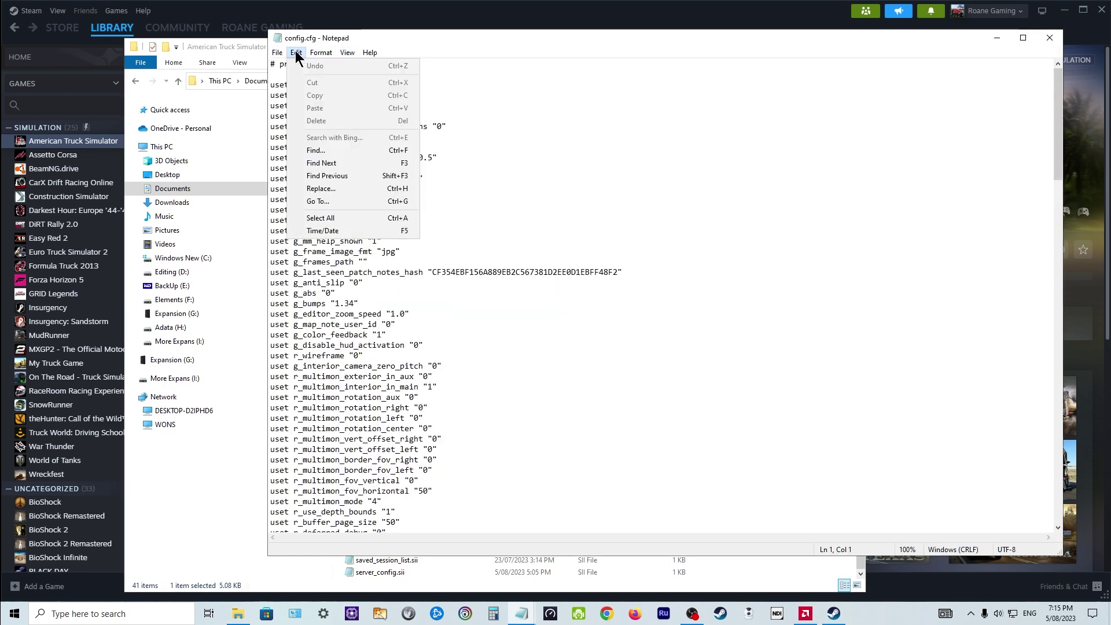
{"action": "left_click", "coordinate": [316, 150]}
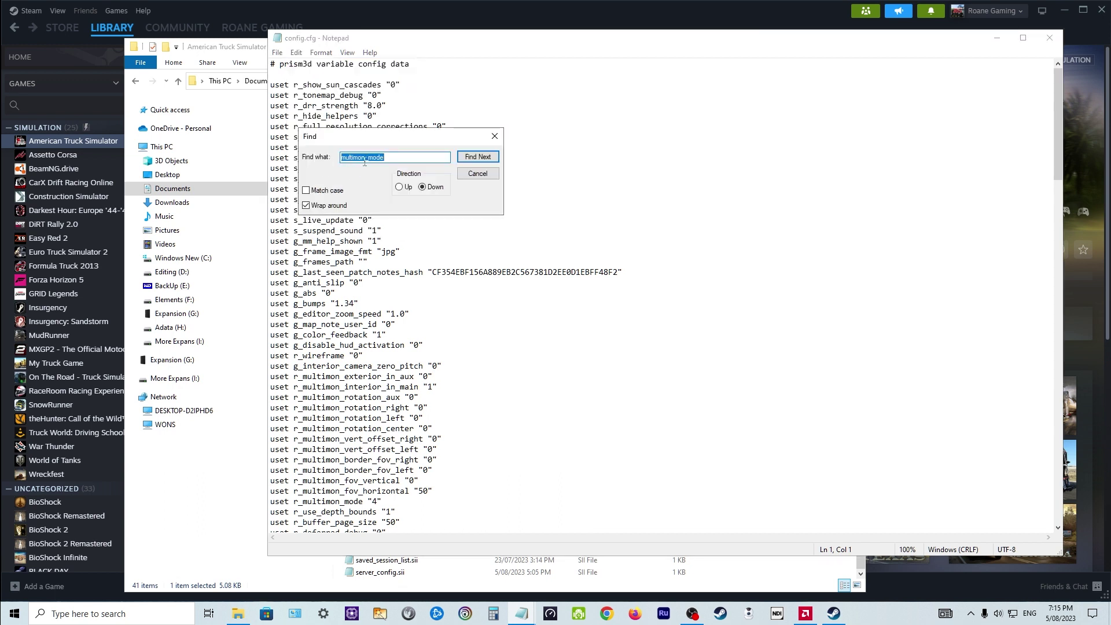
{"action": "left_click", "coordinate": [478, 157]}
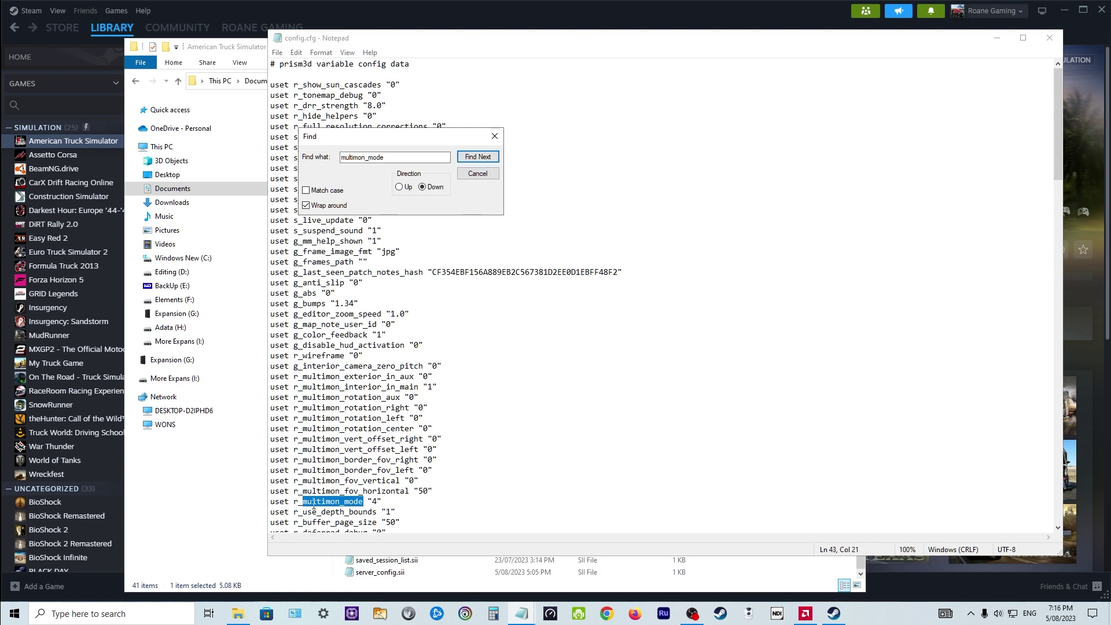
{"action": "scroll", "coordinate": [353, 502], "scroll_direction": "down", "scroll_amount": 1}
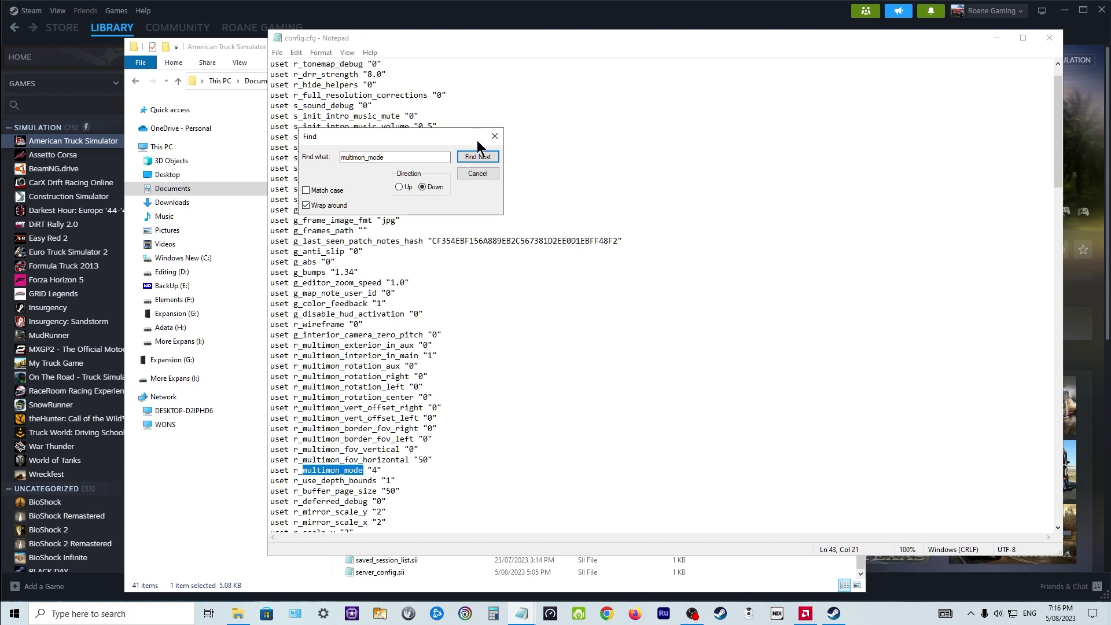
- Save config.cfg and close Notepad, returning to the game folder
{"action": "left_click", "coordinate": [494, 136]}
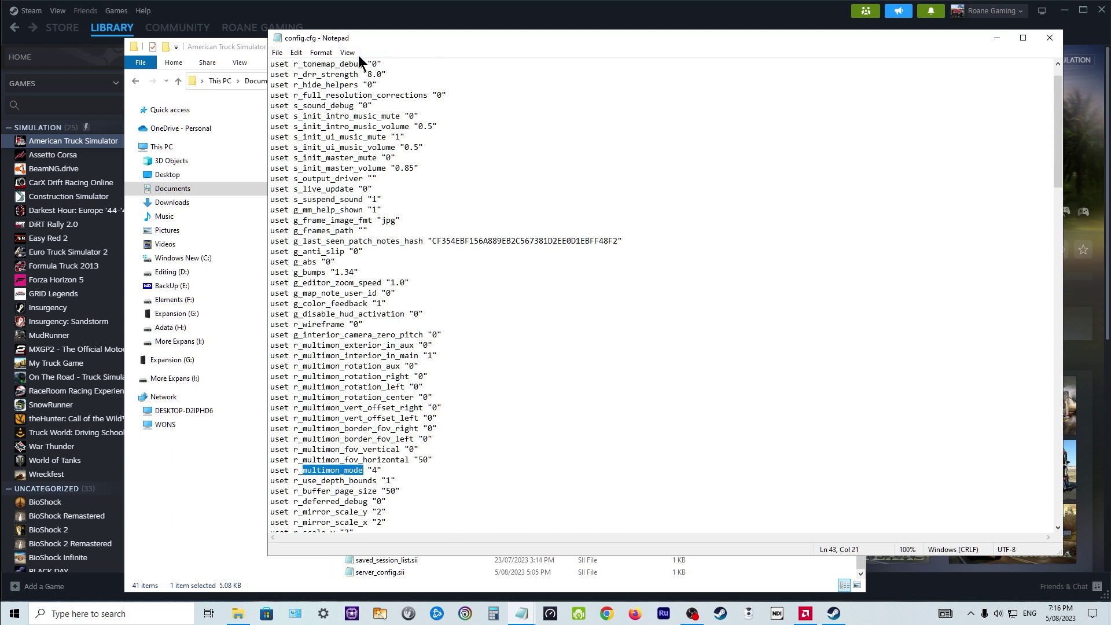
{"action": "left_click", "coordinate": [277, 53]}
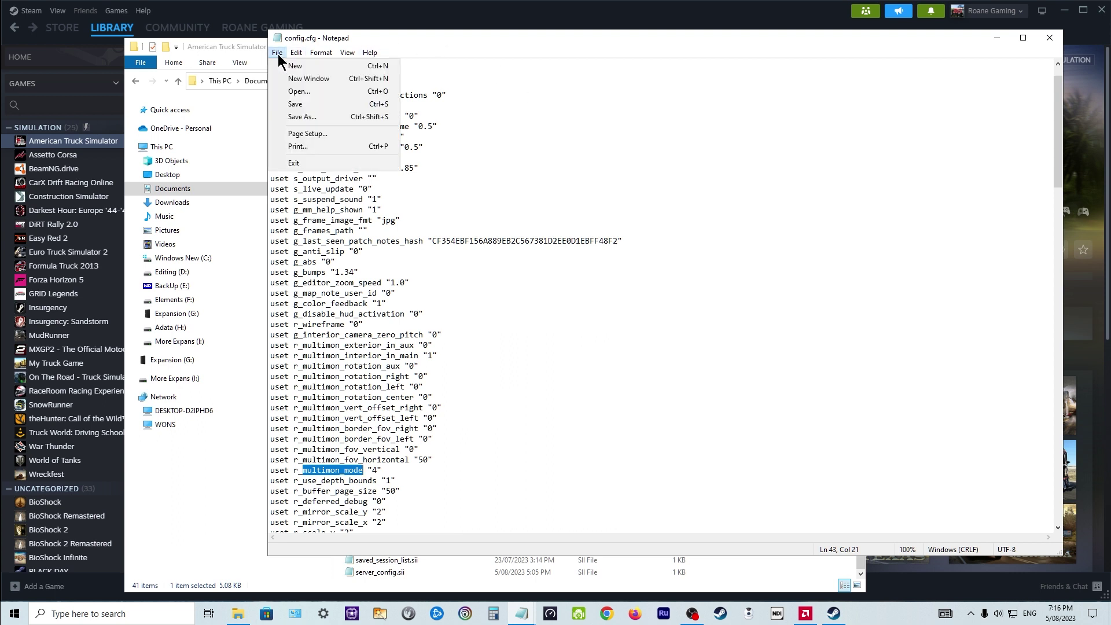
{"action": "left_click", "coordinate": [294, 105]}
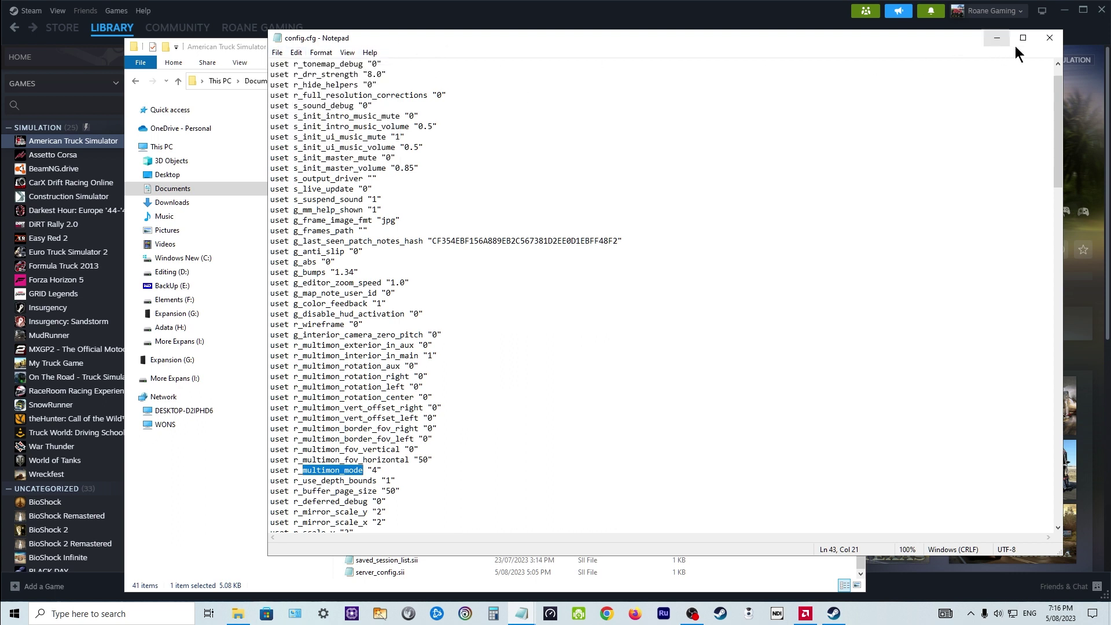
{"action": "left_click", "coordinate": [1050, 37]}
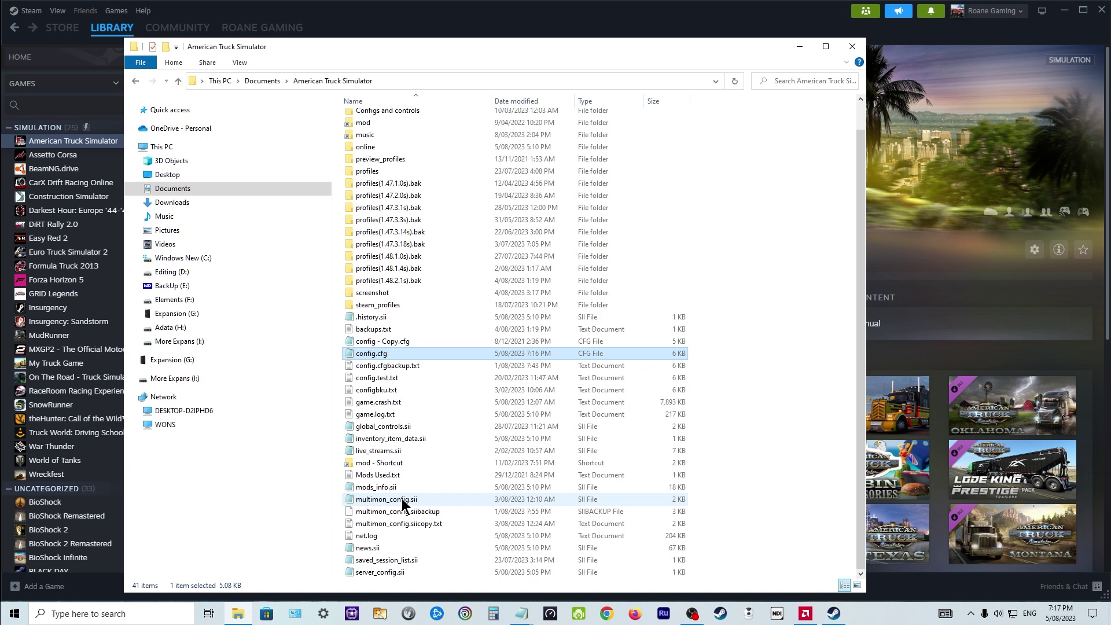
- Open multimon_config.sii in Notepad and scroll through its center and right monitor definitions
{"action": "right_click", "coordinate": [402, 498]}
{"action": "left_click", "coordinate": [429, 249]}
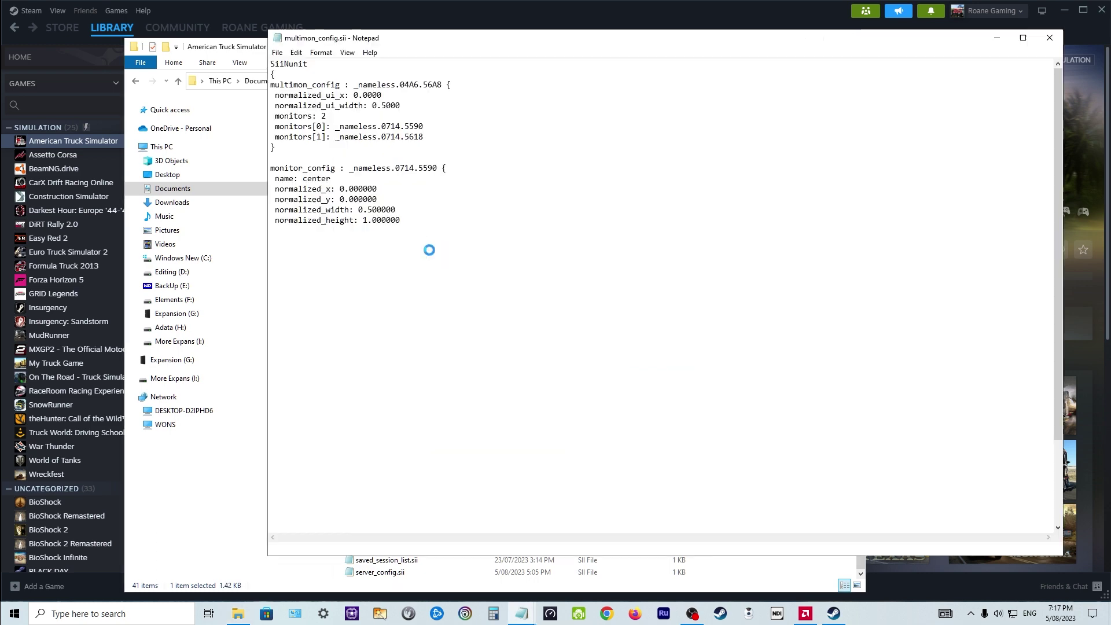
{"action": "scroll", "coordinate": [326, 123], "scroll_direction": "down", "scroll_amount": 4}
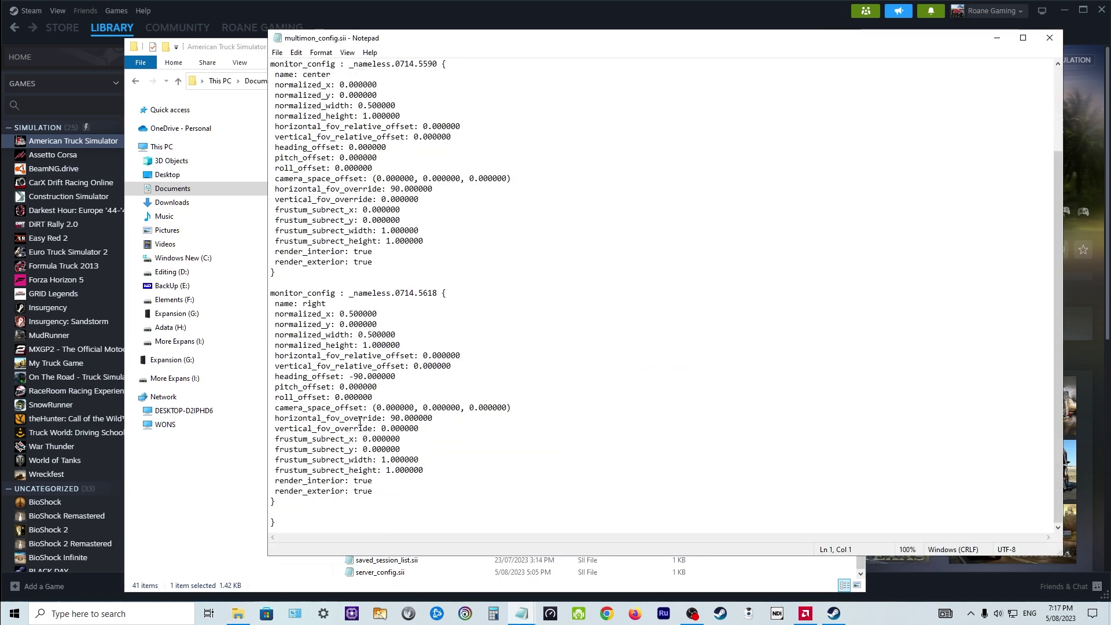
{"action": "scroll", "coordinate": [373, 425], "scroll_direction": "up", "scroll_amount": 4}
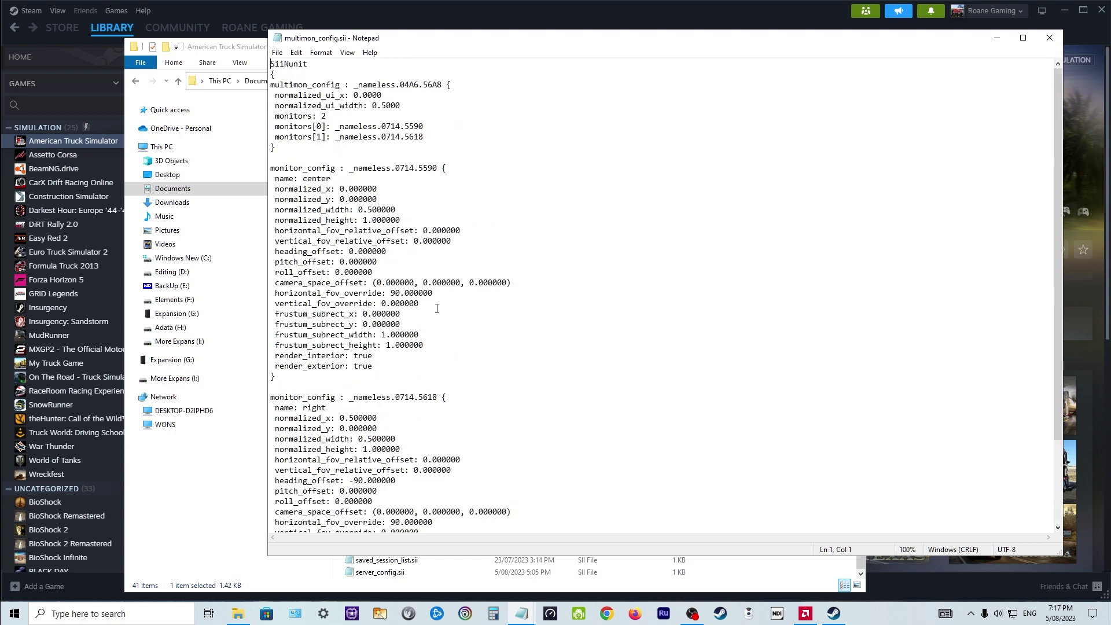
{"action": "scroll", "coordinate": [437, 308], "scroll_direction": "down", "scroll_amount": 4}
{"action": "scroll", "coordinate": [436, 312], "scroll_direction": "up", "scroll_amount": 4}
{"action": "scroll", "coordinate": [329, 178], "scroll_direction": "down", "scroll_amount": 3}
{"action": "scroll", "coordinate": [342, 239], "scroll_direction": "up", "scroll_amount": 3}
{"action": "scroll", "coordinate": [406, 161], "scroll_direction": "down", "scroll_amount": 3}
{"action": "scroll", "coordinate": [371, 204], "scroll_direction": "up", "scroll_amount": 3}
{"action": "scroll", "coordinate": [331, 176], "scroll_direction": "down", "scroll_amount": 3}
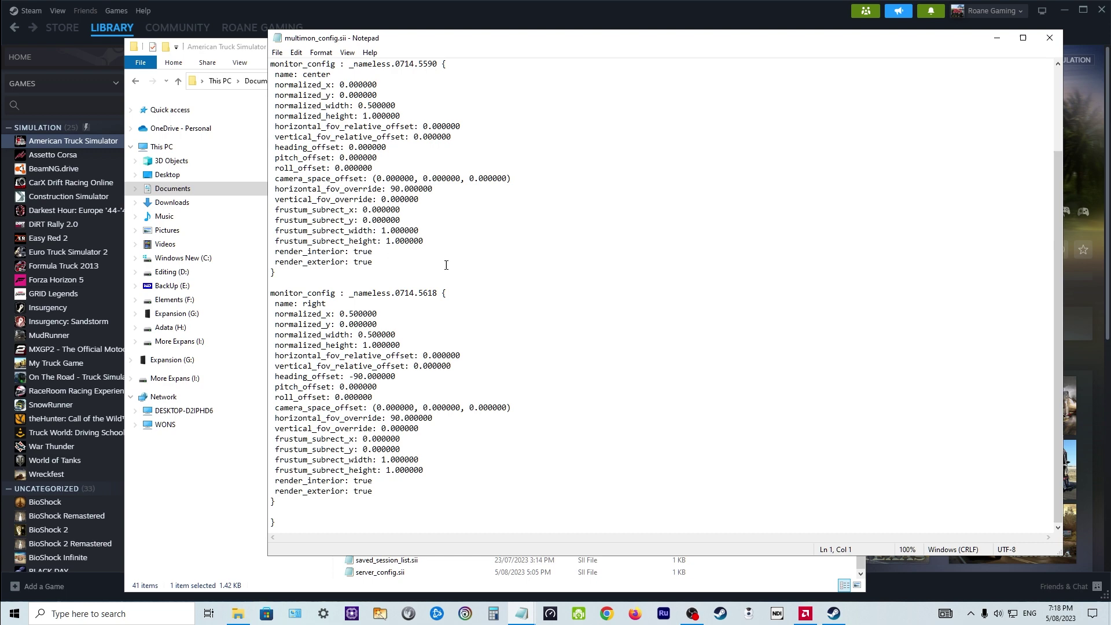
{"action": "scroll", "coordinate": [461, 194], "scroll_direction": "up", "scroll_amount": 3}
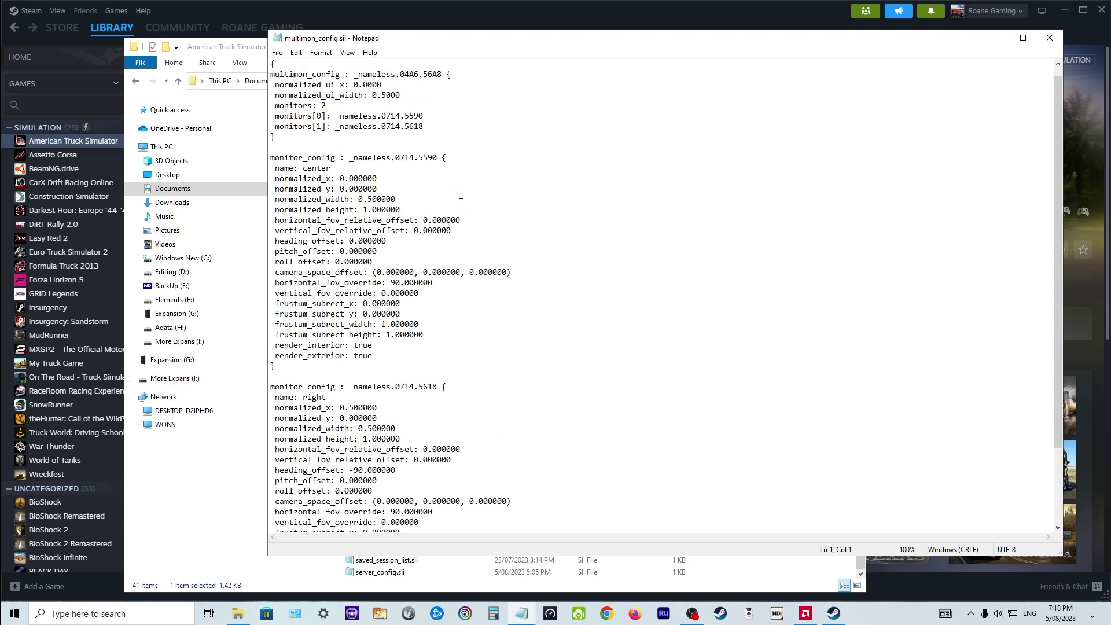
{"action": "scroll", "coordinate": [460, 203], "scroll_direction": "down", "scroll_amount": 3}
{"action": "scroll", "coordinate": [404, 240], "scroll_direction": "up", "scroll_amount": 3}
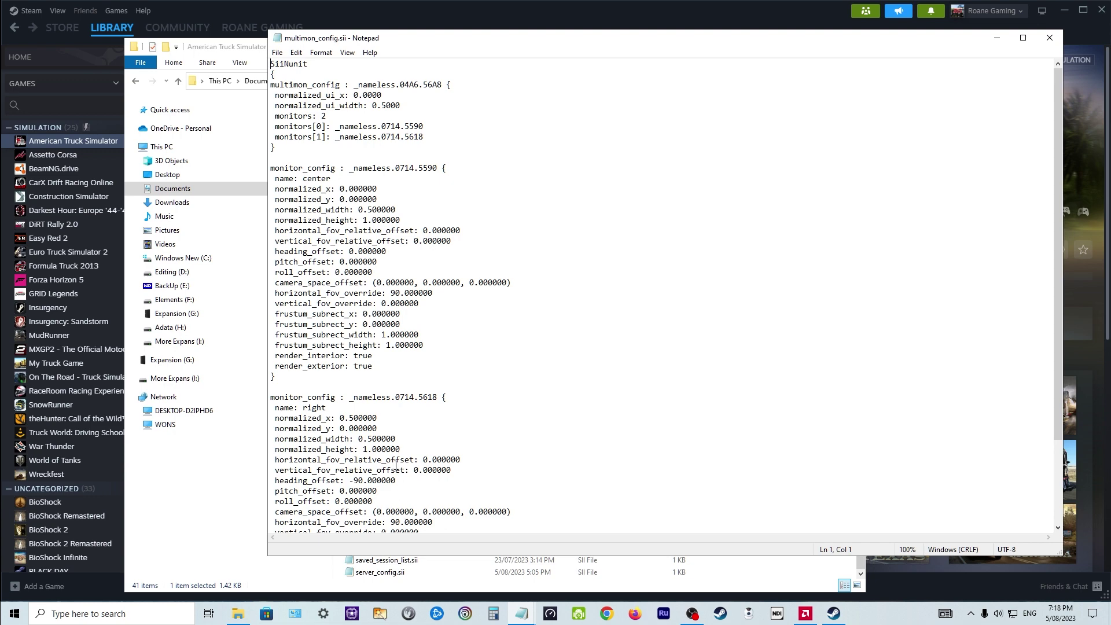
{"action": "scroll", "coordinate": [396, 465], "scroll_direction": "down", "scroll_amount": 3}
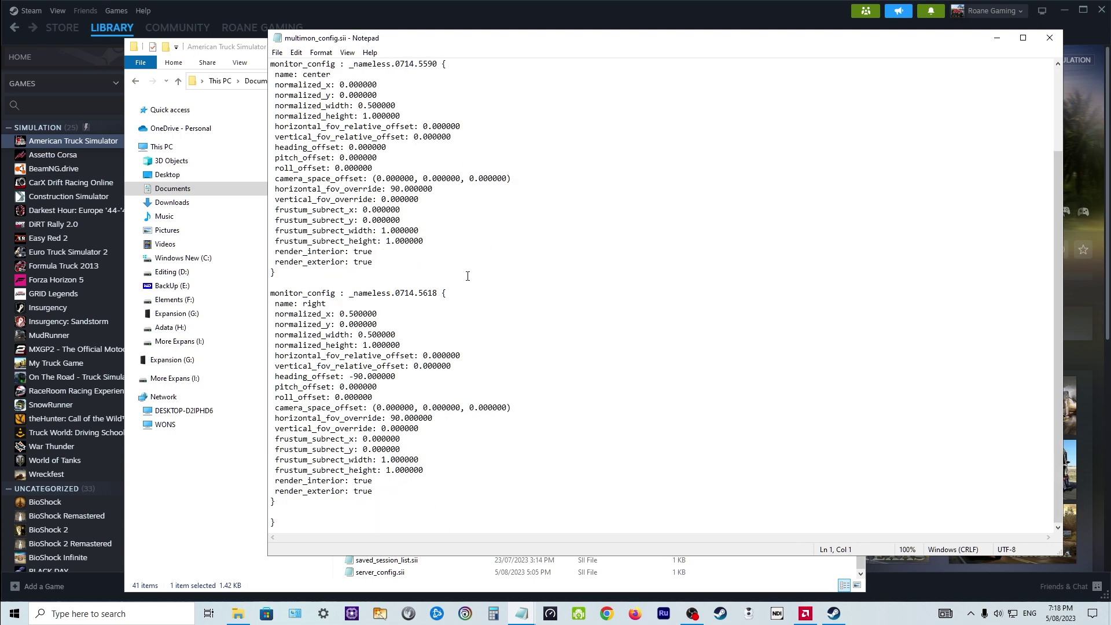
{"action": "scroll", "coordinate": [326, 99], "scroll_direction": "up", "scroll_amount": 3}
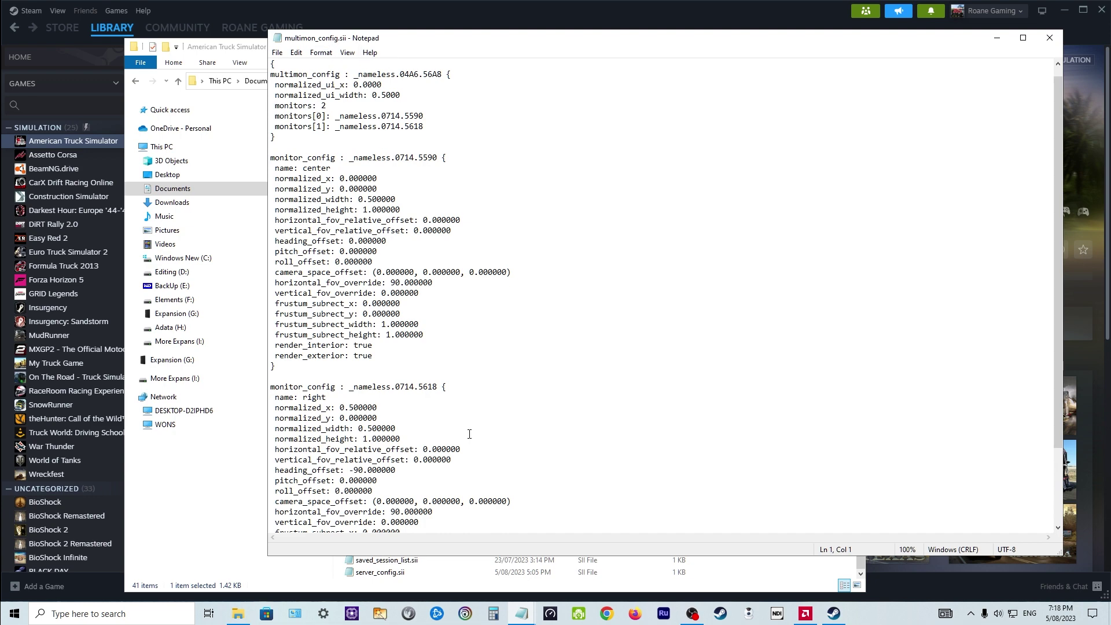
{"action": "scroll", "coordinate": [469, 434], "scroll_direction": "up", "scroll_amount": 1}
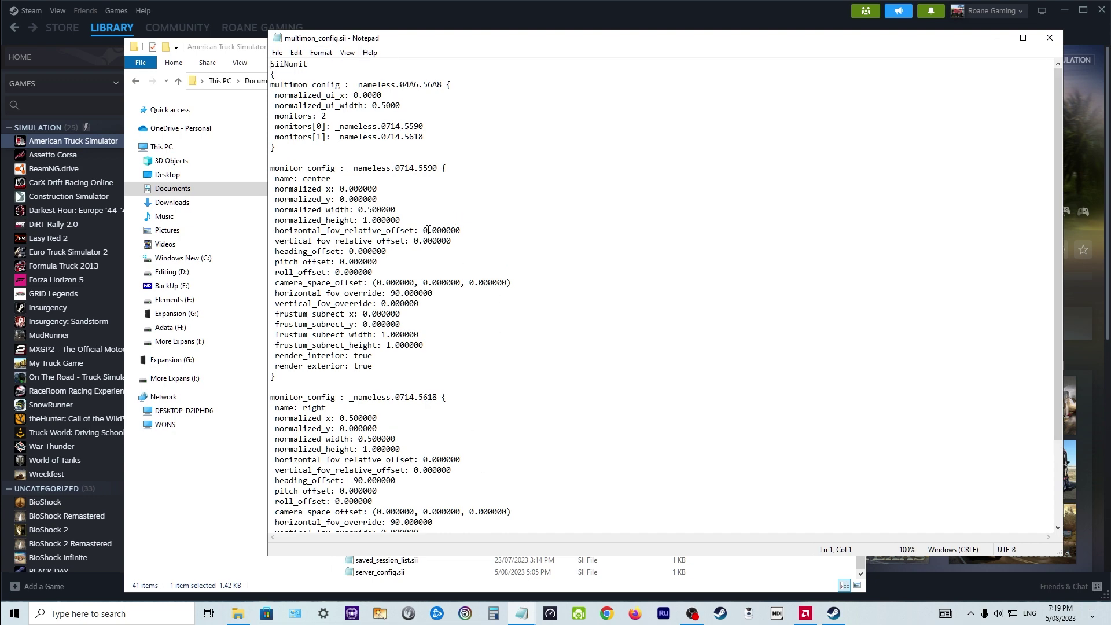
{"action": "scroll", "coordinate": [428, 230], "scroll_direction": "down", "scroll_amount": 4}
{"action": "scroll", "coordinate": [474, 268], "scroll_direction": "up", "scroll_amount": 4}
{"action": "scroll", "coordinate": [402, 340], "scroll_direction": "down", "scroll_amount": 3}
{"action": "scroll", "coordinate": [403, 260], "scroll_direction": "up", "scroll_amount": 3}
- Close multimon_config.sii and the game folder, then launch AMD Software: Adrenalin Edition from the desktop
{"action": "left_click", "coordinate": [1049, 38]}
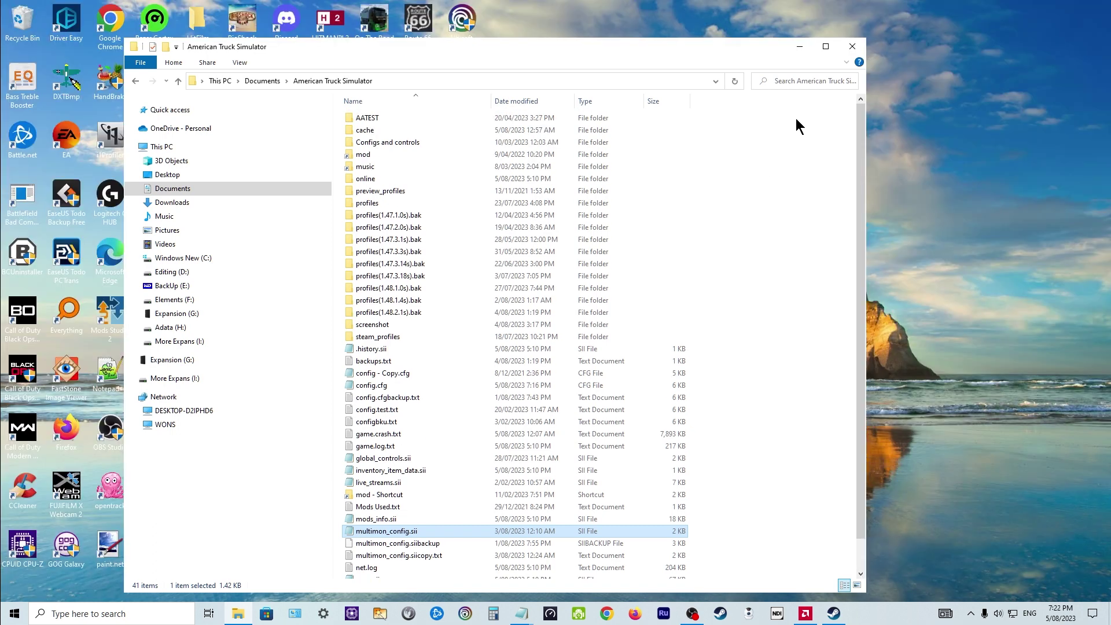
{"action": "left_click", "coordinate": [852, 46]}
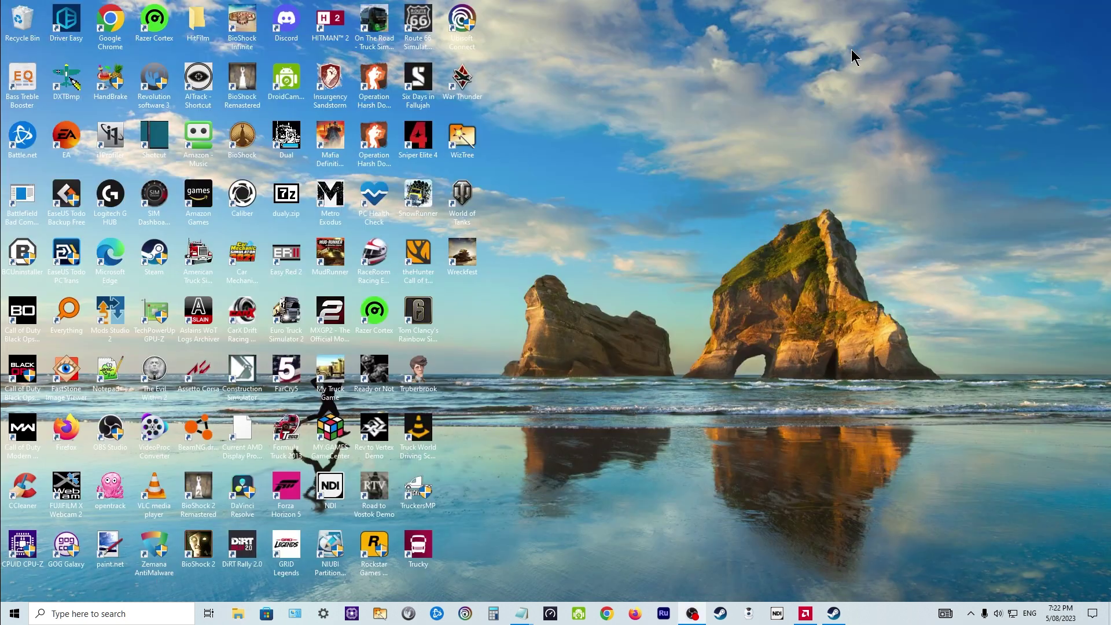
{"action": "right_click", "coordinate": [680, 192]}
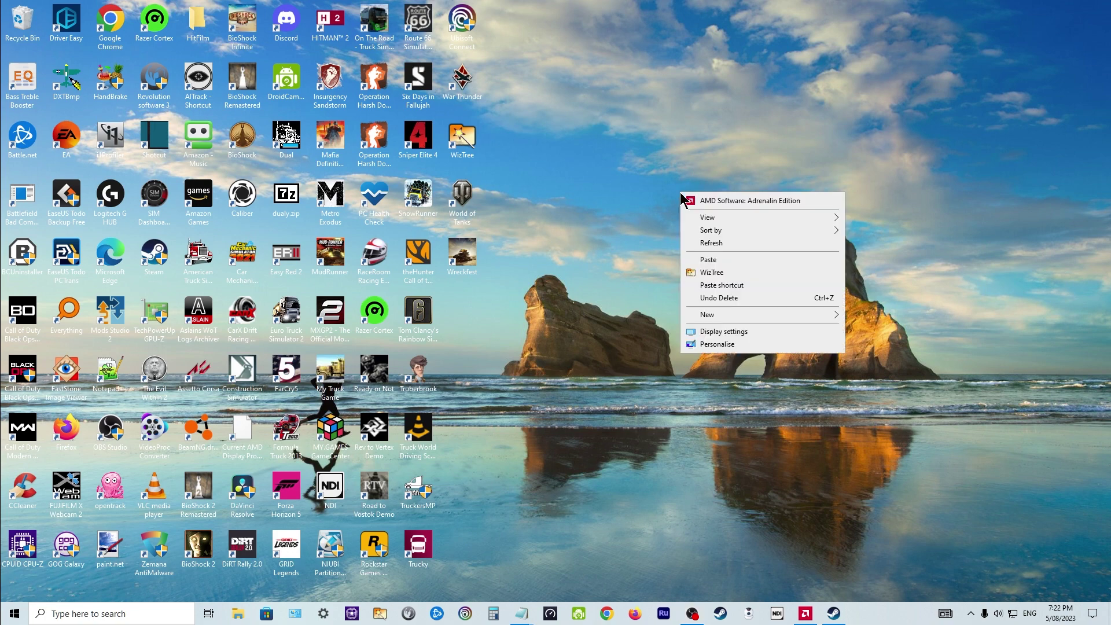
{"action": "left_click", "coordinate": [756, 202]}
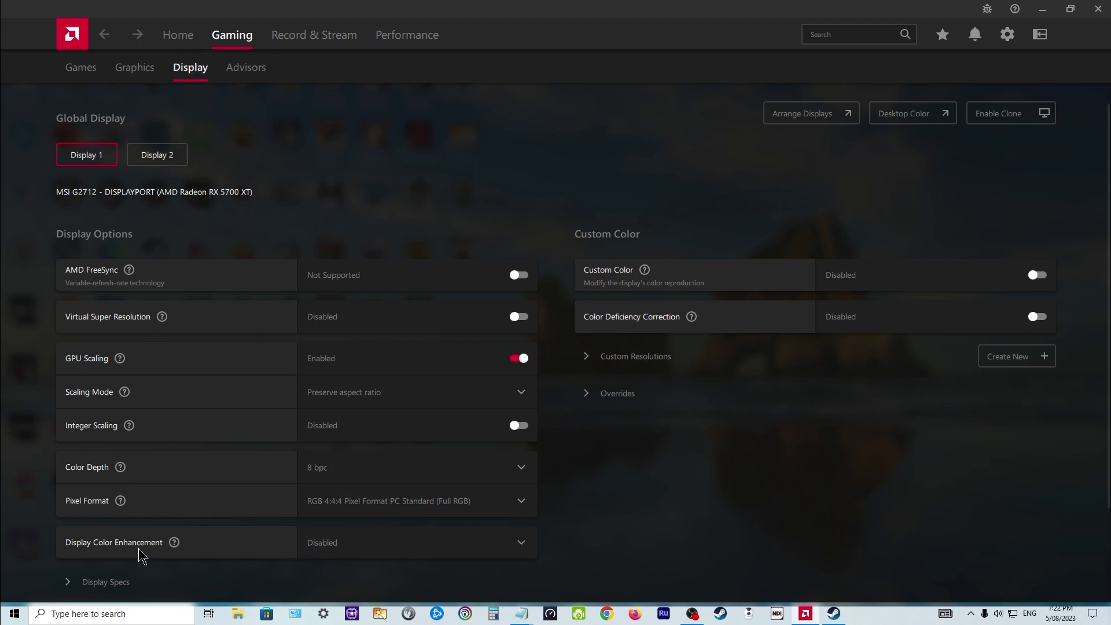
- Review the Gaming > Display page, showing GPU Scaling and AMD Eyefinity Quick Setup
{"action": "scroll", "coordinate": [116, 557], "scroll_direction": "down", "scroll_amount": 2}
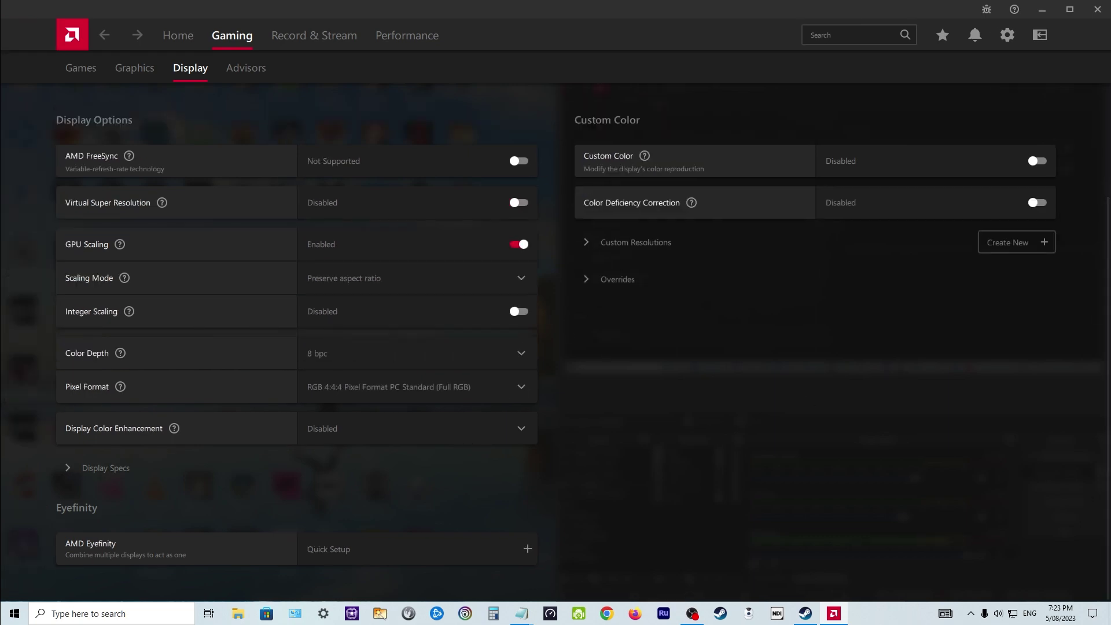
{"action": "key", "text": "alt+Tab"}
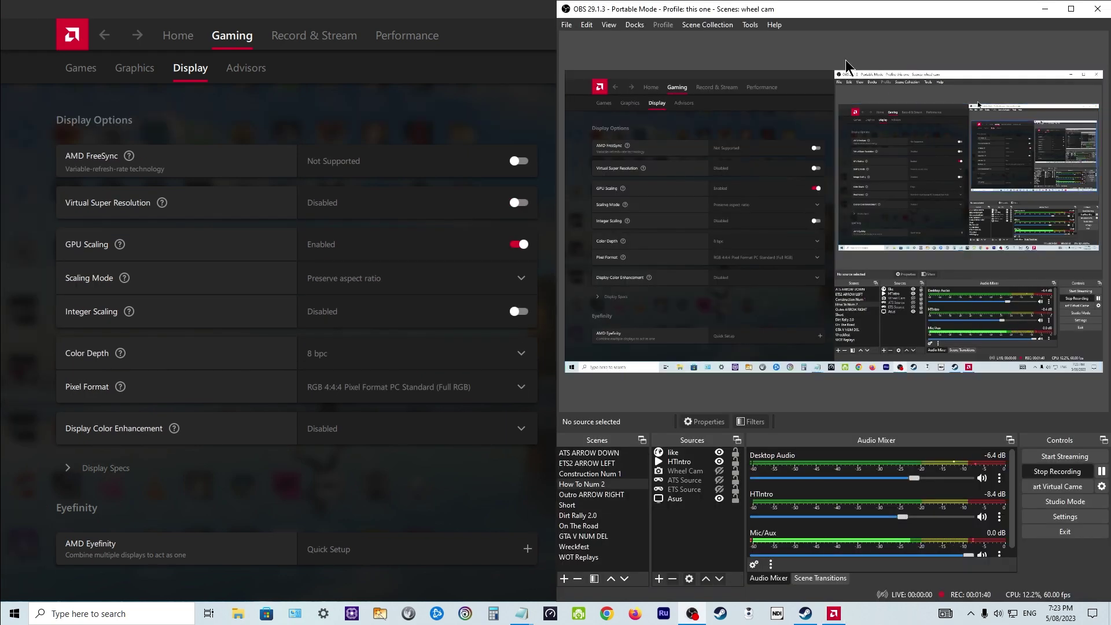
{"action": "key", "text": "alt+Tab"}
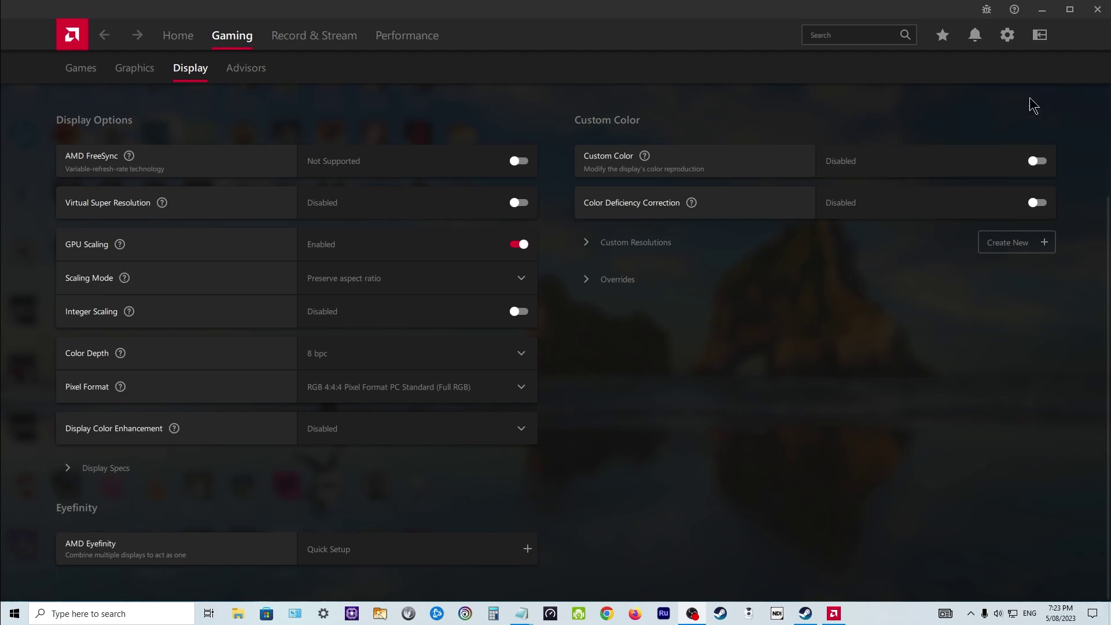
{"action": "left_click", "coordinate": [1098, 9]}
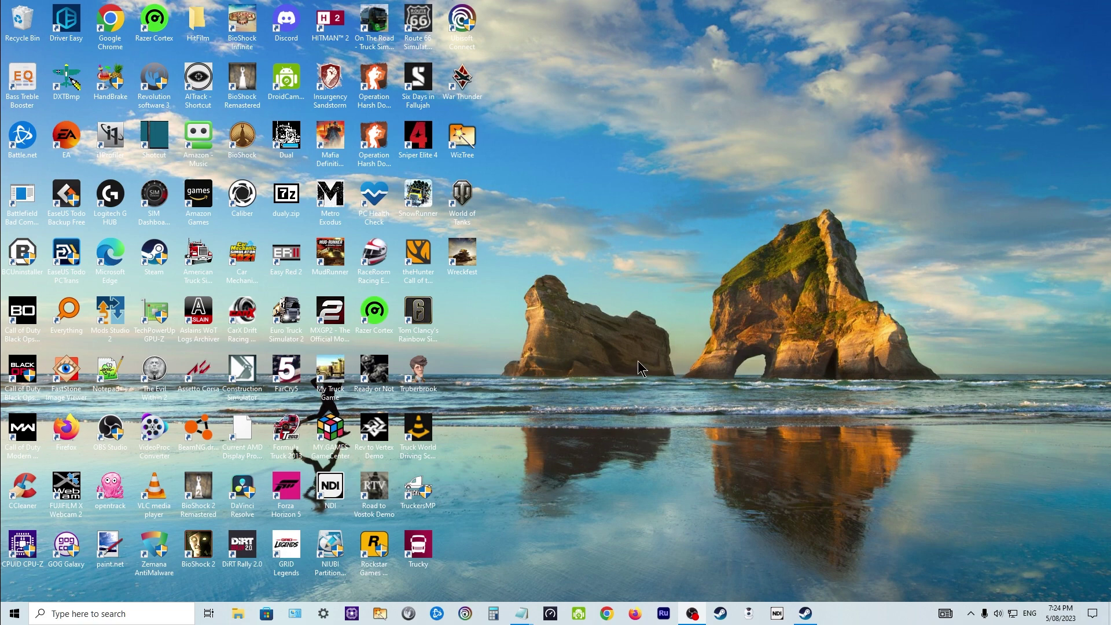
- Open File Explorer and go to Documents > American Truck Simulator
{"action": "left_click", "coordinate": [238, 614]}
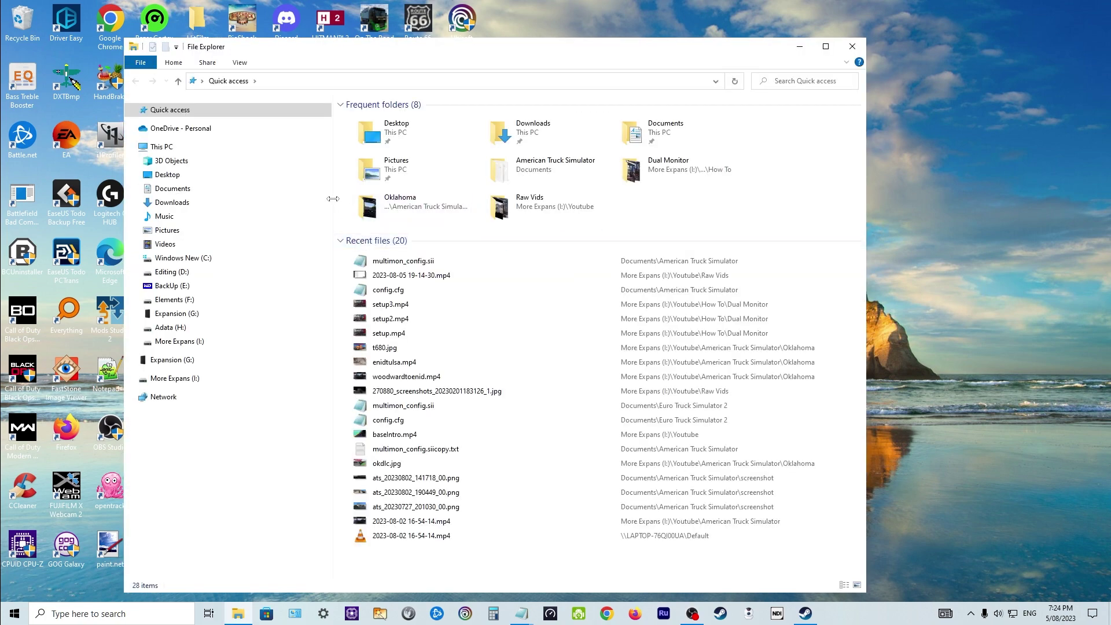
{"action": "left_click", "coordinate": [176, 189]}
{"action": "double_click", "coordinate": [444, 145]}
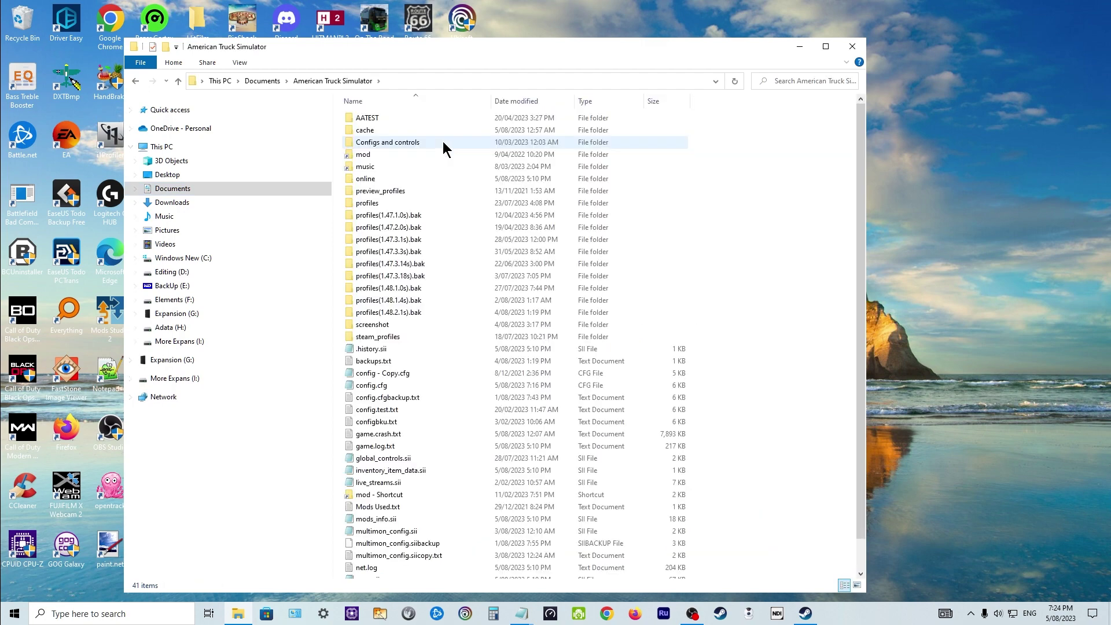
- Open config.cfg in Notepad, highlight r_multimon_mode "4", and close it unchanged
{"action": "right_click", "coordinate": [383, 386]}
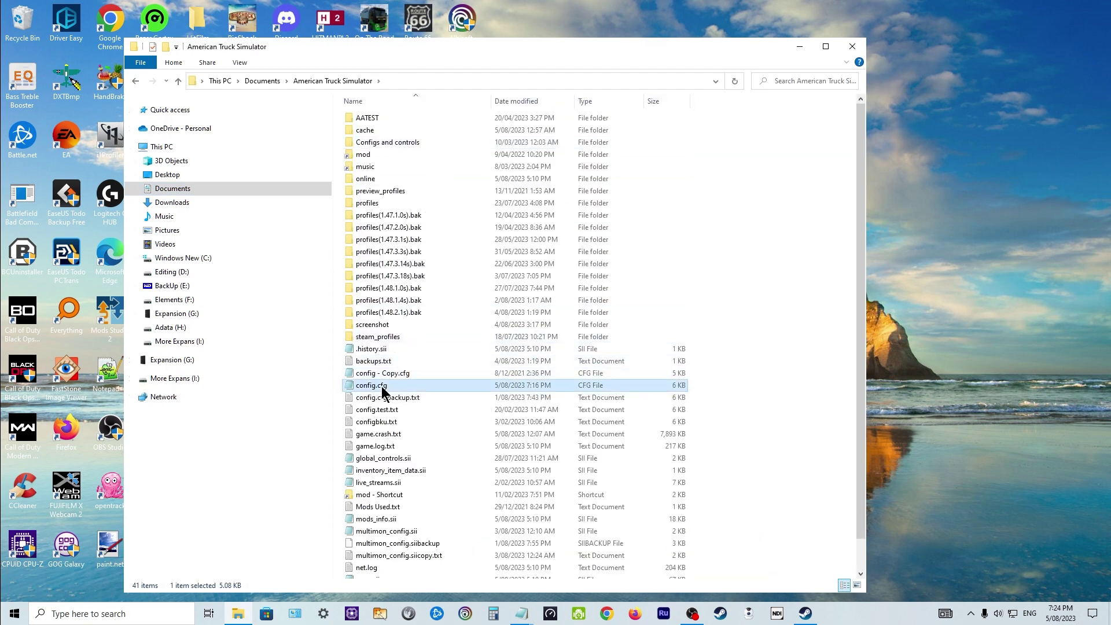
{"action": "left_click", "coordinate": [408, 139]}
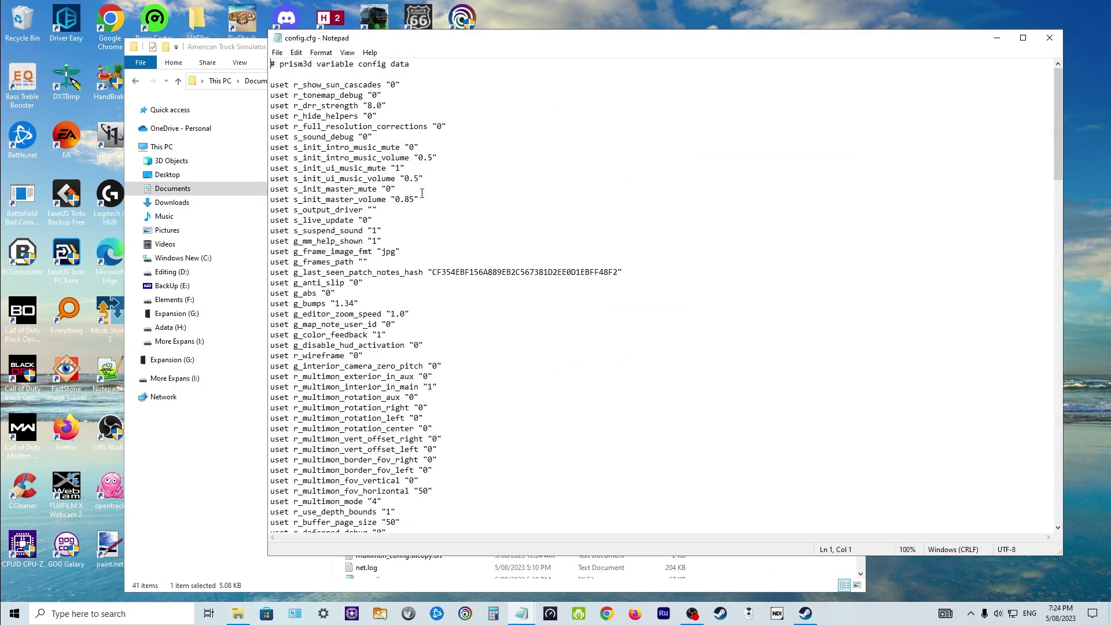
{"action": "scroll", "coordinate": [383, 473], "scroll_direction": "down", "scroll_amount": 3}
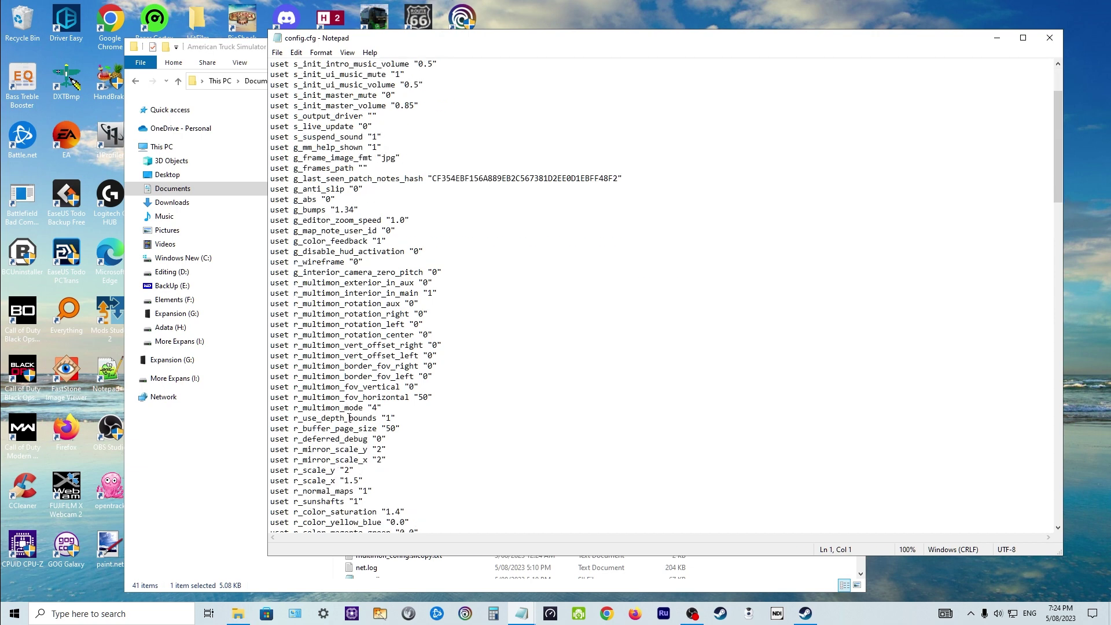
{"action": "left_click_drag", "start_coordinate": [303, 408], "coordinate": [380, 413]}
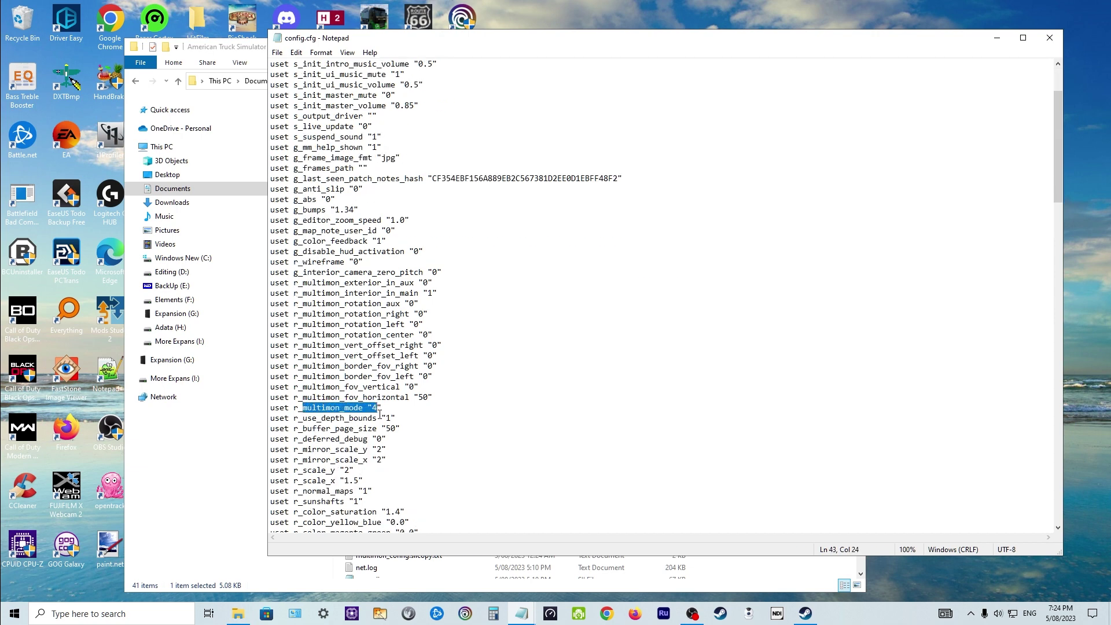
{"action": "left_click", "coordinate": [1049, 37]}
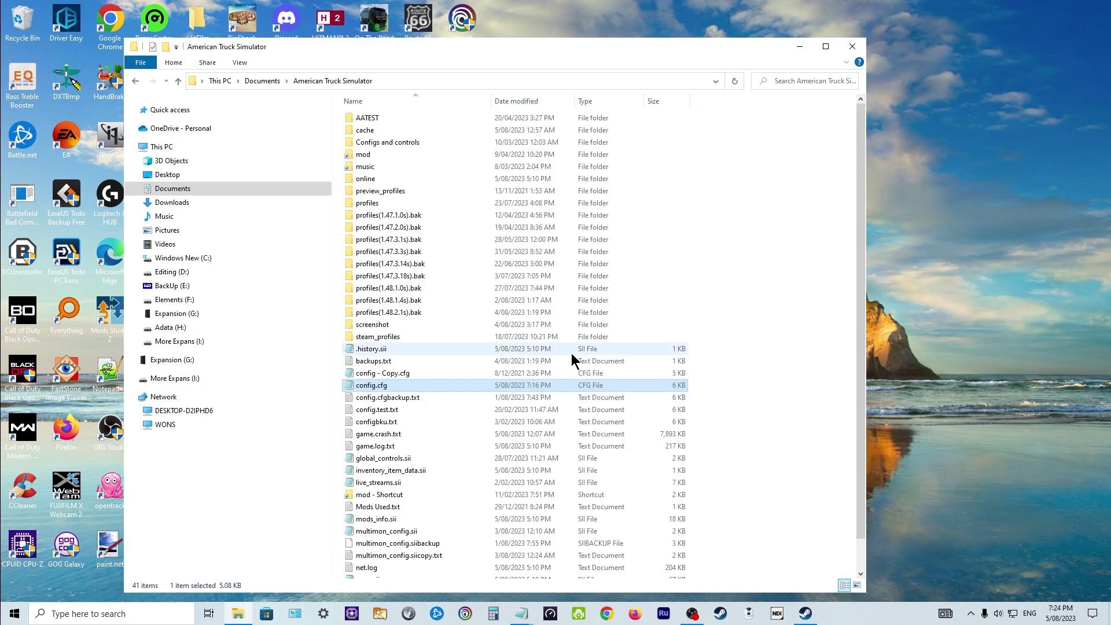
{"action": "right_click", "coordinate": [403, 534]}
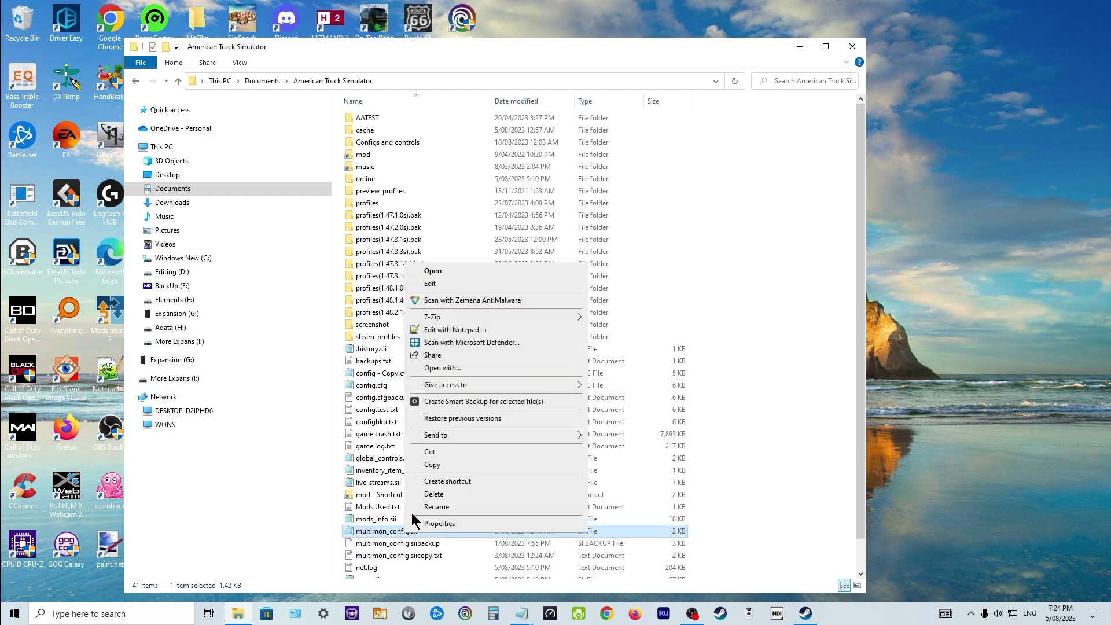
{"action": "left_click", "coordinate": [432, 286]}
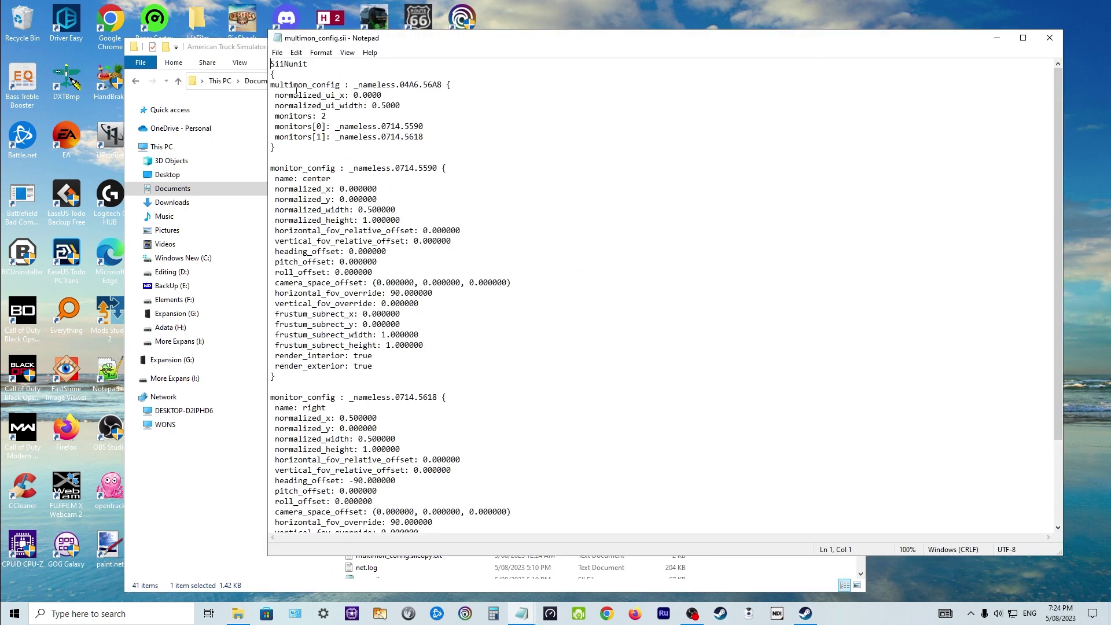
{"action": "scroll", "coordinate": [297, 90], "scroll_direction": "down", "scroll_amount": 3}
{"action": "scroll", "coordinate": [348, 182], "scroll_direction": "up", "scroll_amount": 3}
{"action": "scroll", "coordinate": [380, 368], "scroll_direction": "down", "scroll_amount": 3}
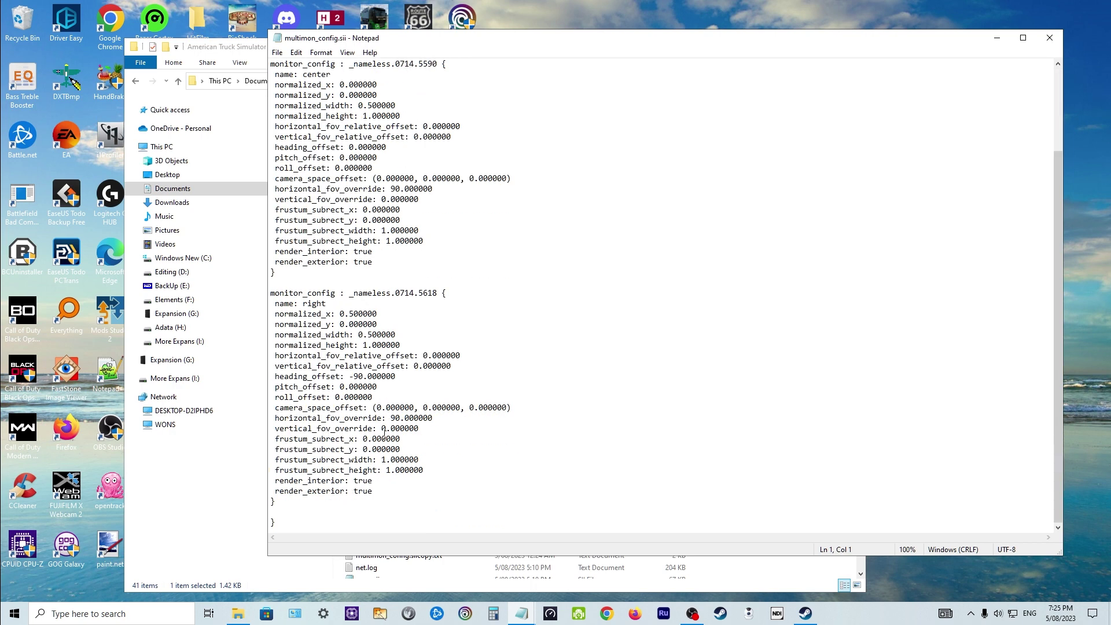
{"action": "scroll", "coordinate": [388, 314], "scroll_direction": "up", "scroll_amount": 3}
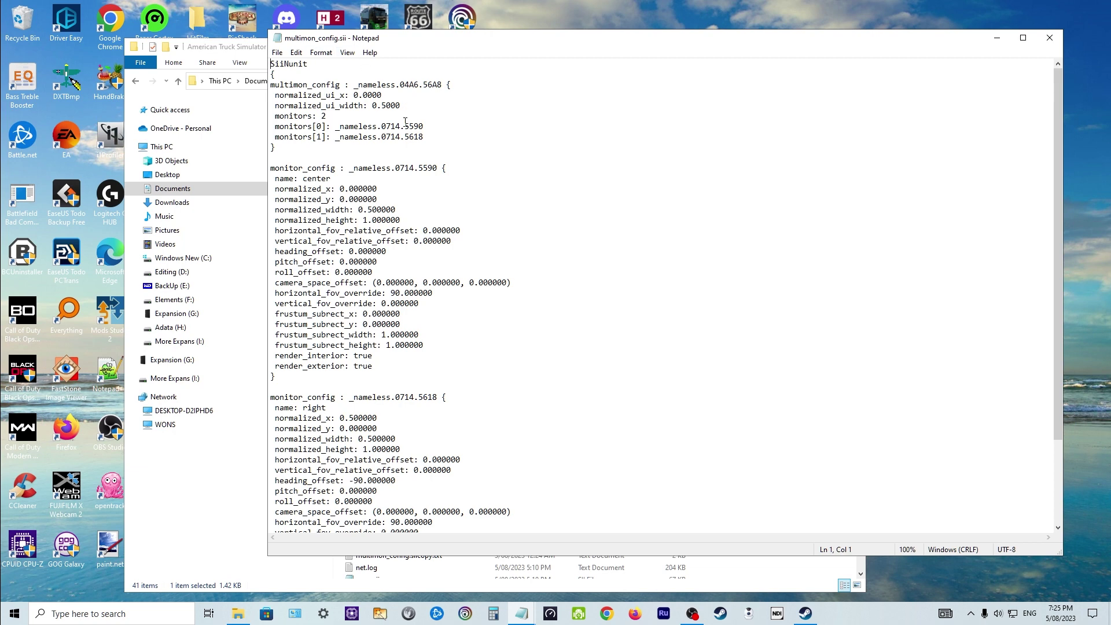
{"action": "scroll", "coordinate": [344, 212], "scroll_direction": "down", "scroll_amount": 4}
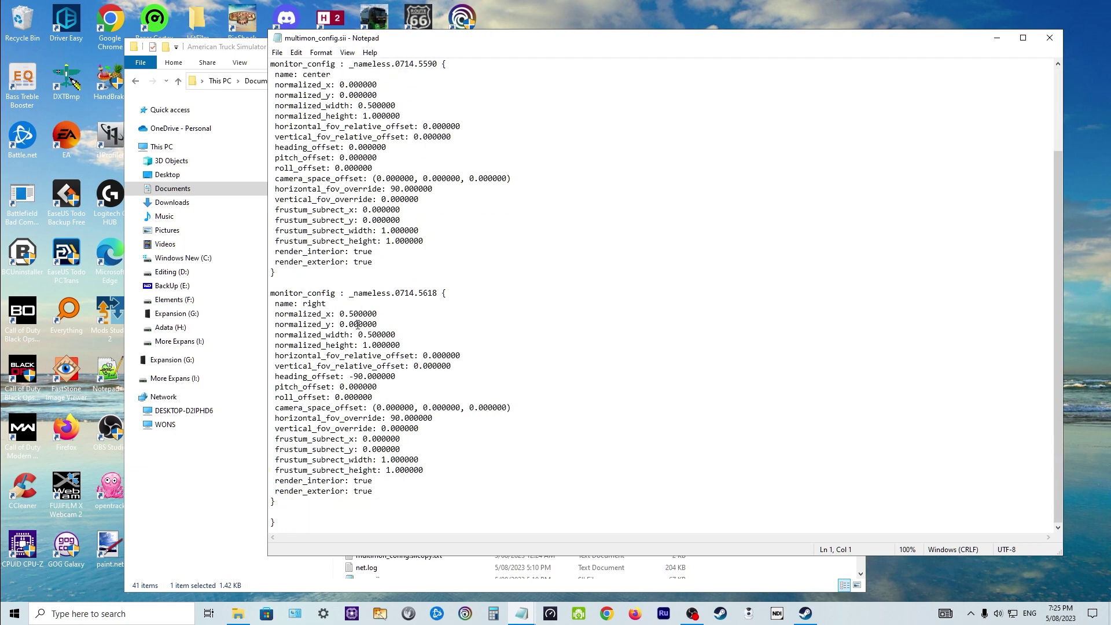
{"action": "scroll", "coordinate": [353, 296], "scroll_direction": "up", "scroll_amount": 4}
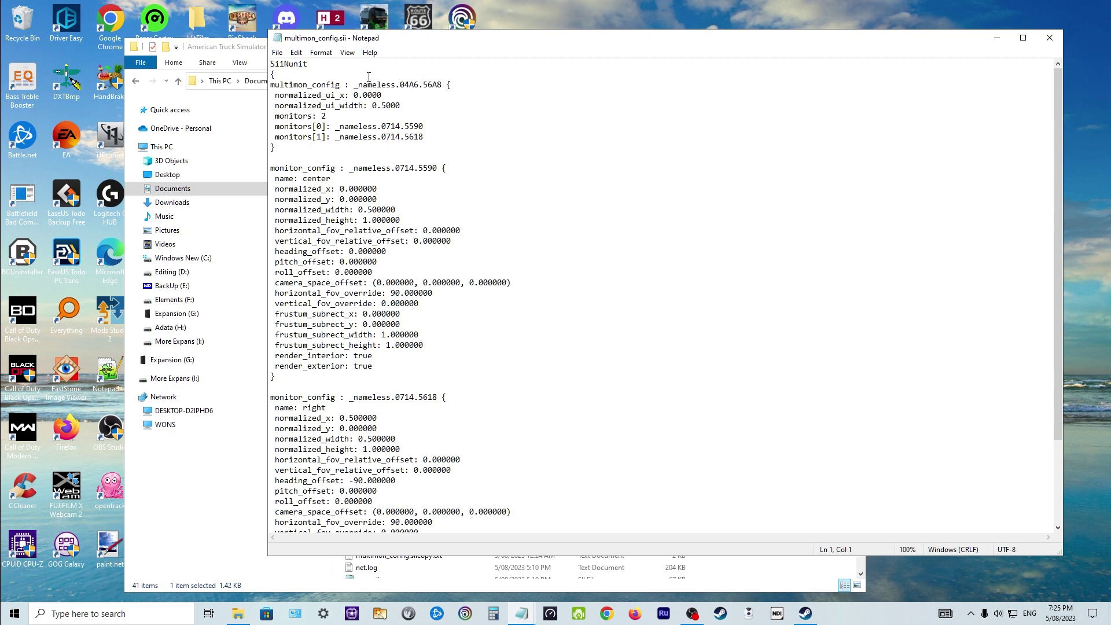
{"action": "scroll", "coordinate": [327, 311], "scroll_direction": "down", "scroll_amount": 4}
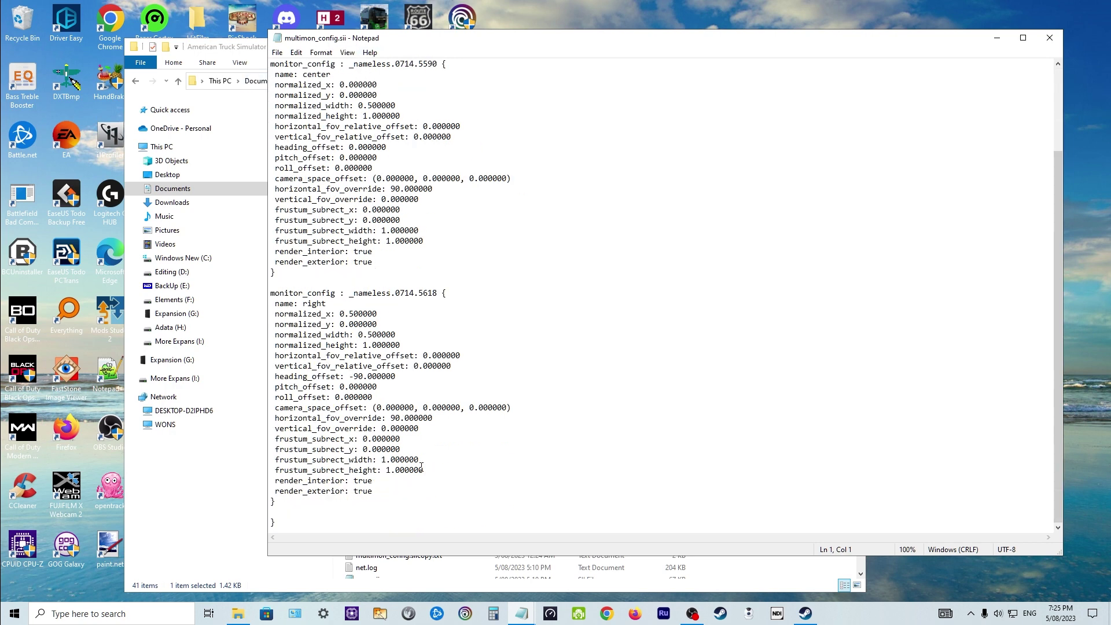
{"action": "scroll", "coordinate": [349, 145], "scroll_direction": "up", "scroll_amount": 4}
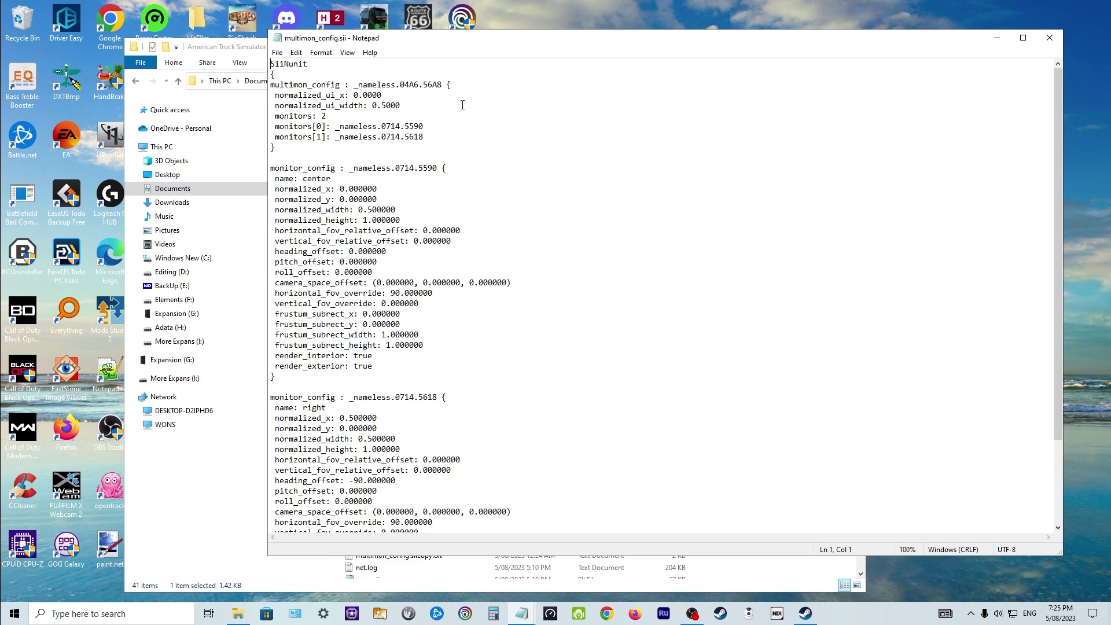
{"action": "scroll", "coordinate": [353, 253], "scroll_direction": "down", "scroll_amount": 3}
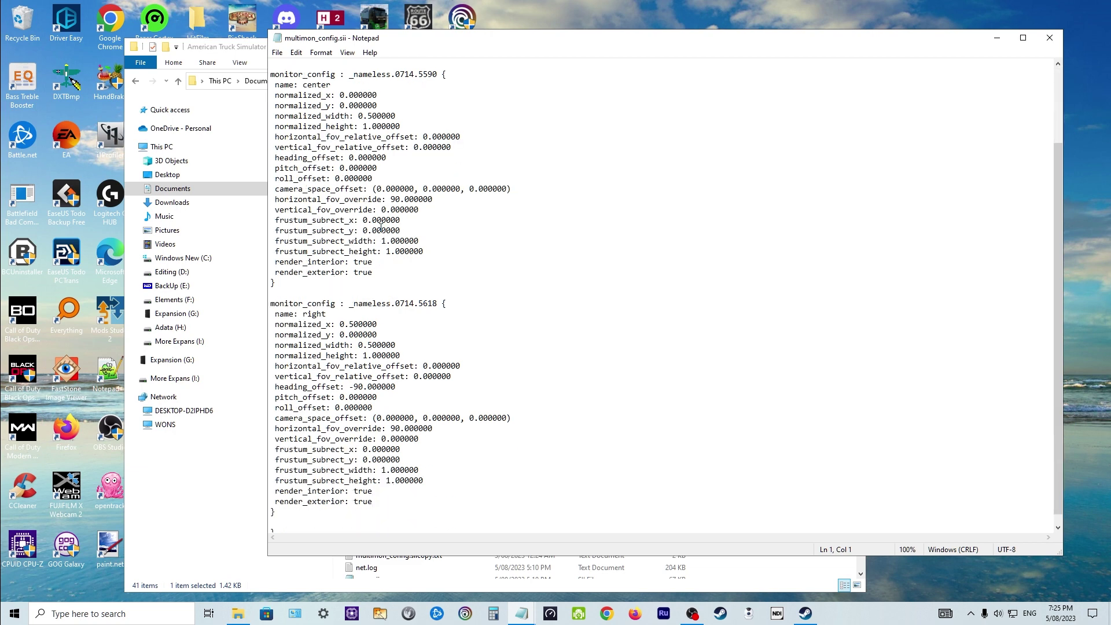
{"action": "scroll", "coordinate": [411, 342], "scroll_direction": "up", "scroll_amount": 3}
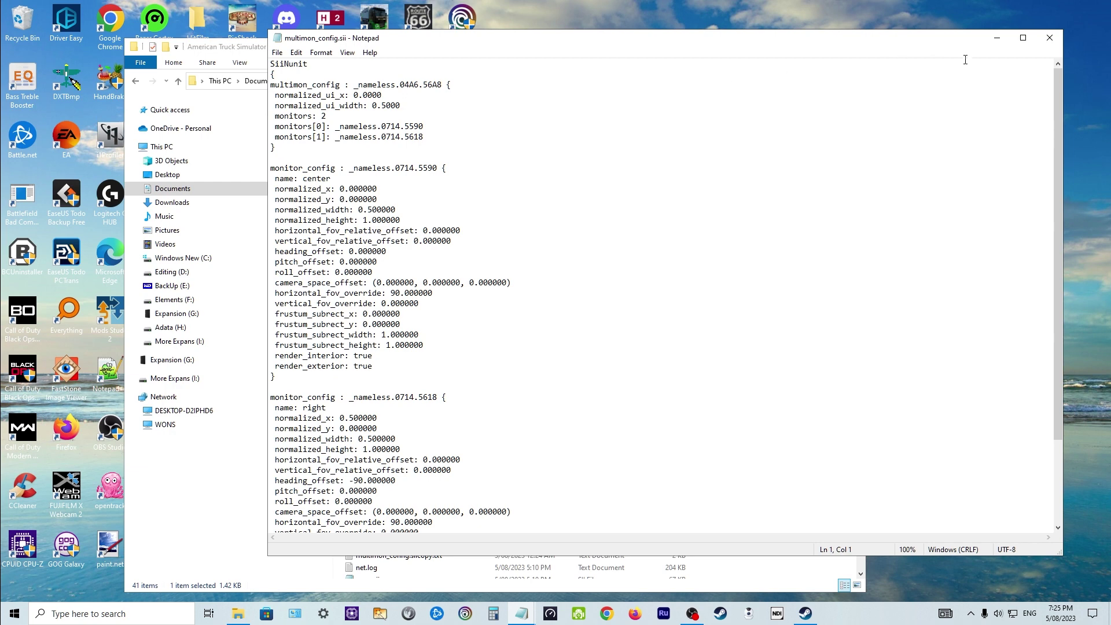
{"action": "left_click", "coordinate": [1049, 37]}
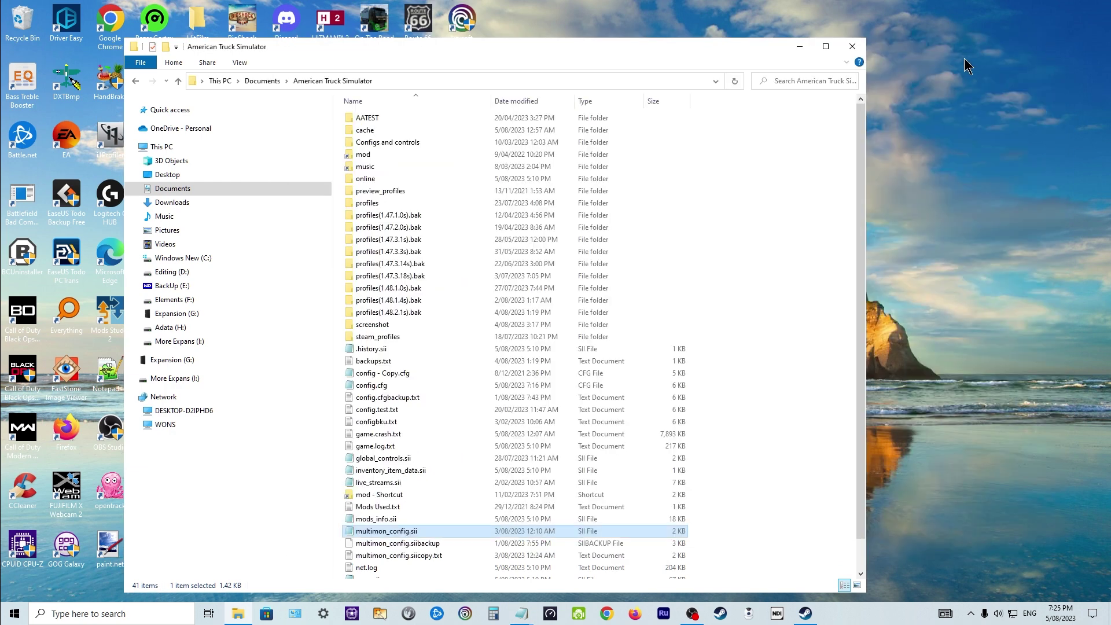
- Close File Explorer and launch AMD Software: Adrenalin Edition from the desktop context menu
{"action": "left_click", "coordinate": [852, 46]}
{"action": "right_click", "coordinate": [597, 335]}
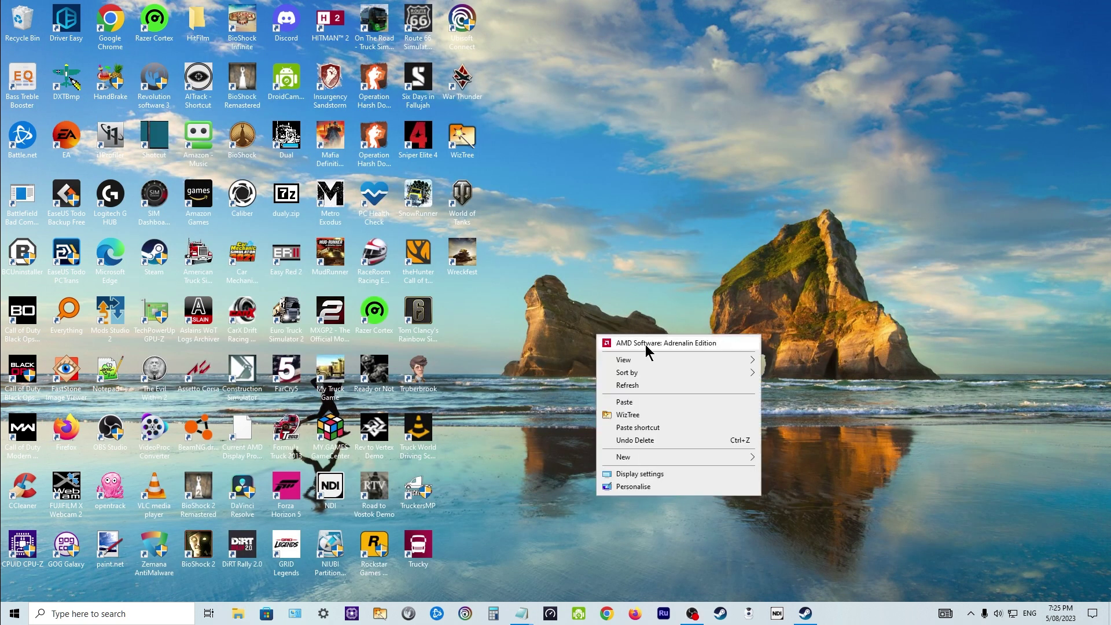
{"action": "left_click", "coordinate": [646, 345]}
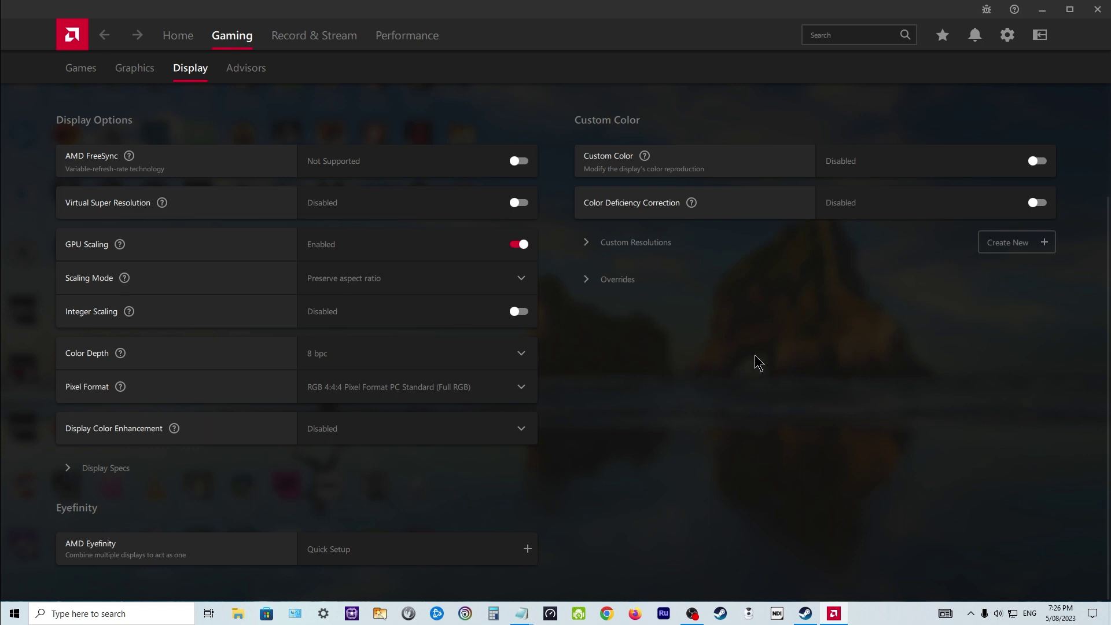
{"action": "left_click", "coordinate": [1097, 16]}
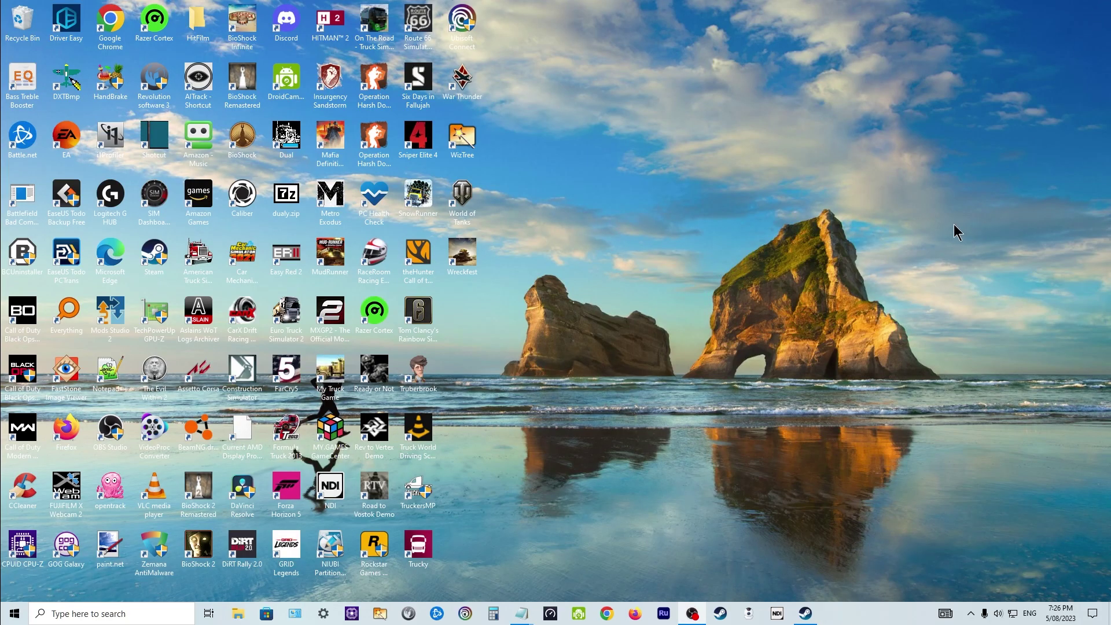